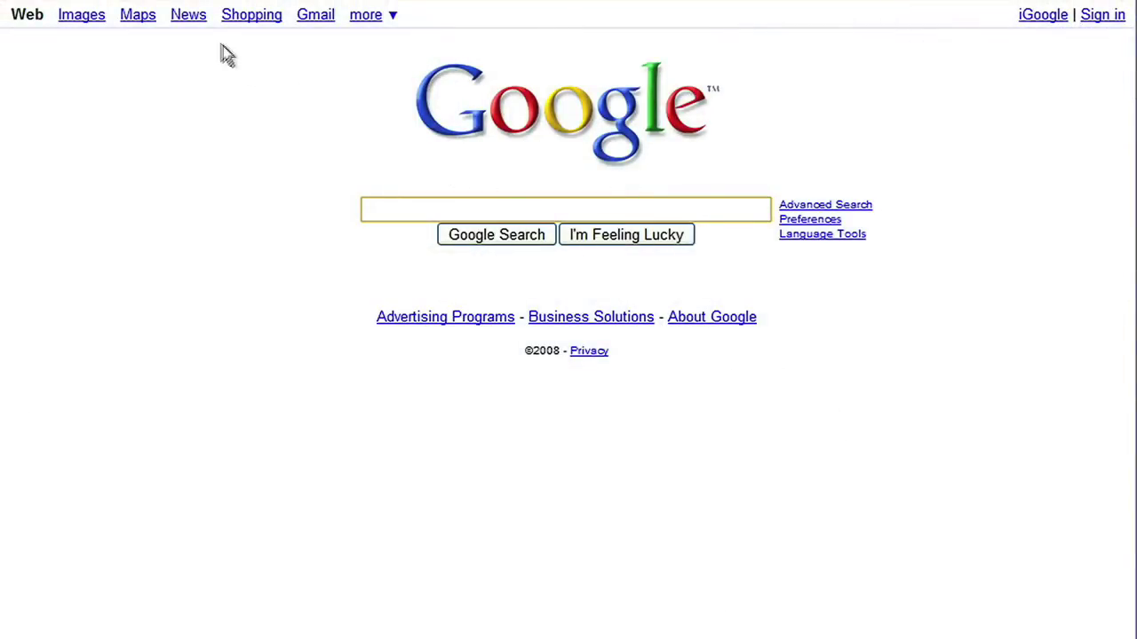
Step: Open Google Maps, go to My Maps, and start creating a new map
left_click(138, 16)
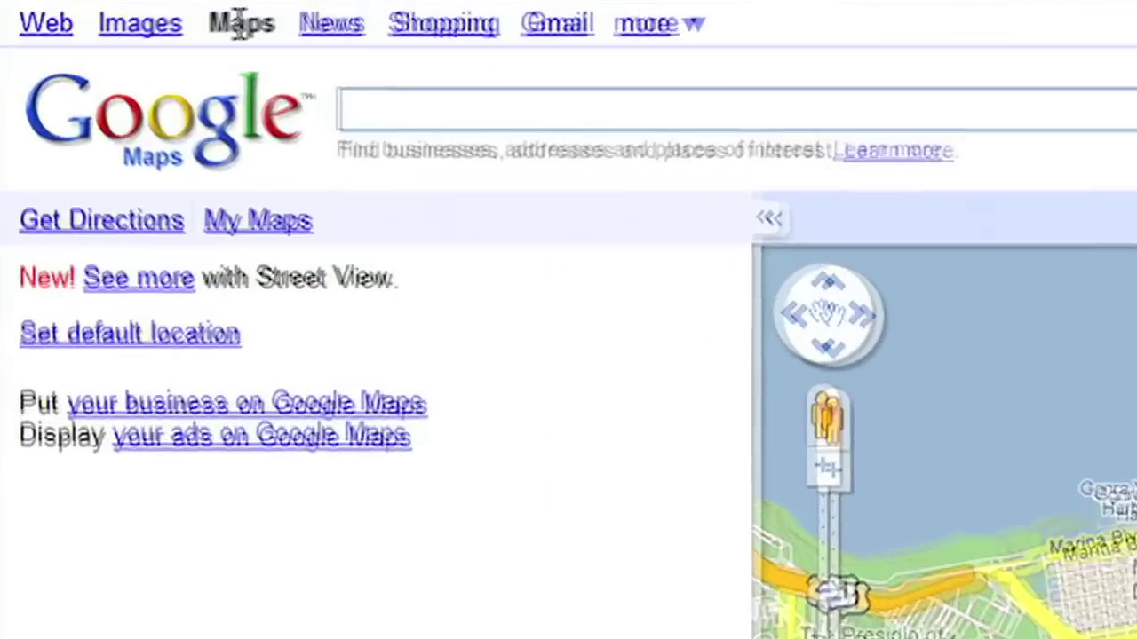
left_click(240, 233)
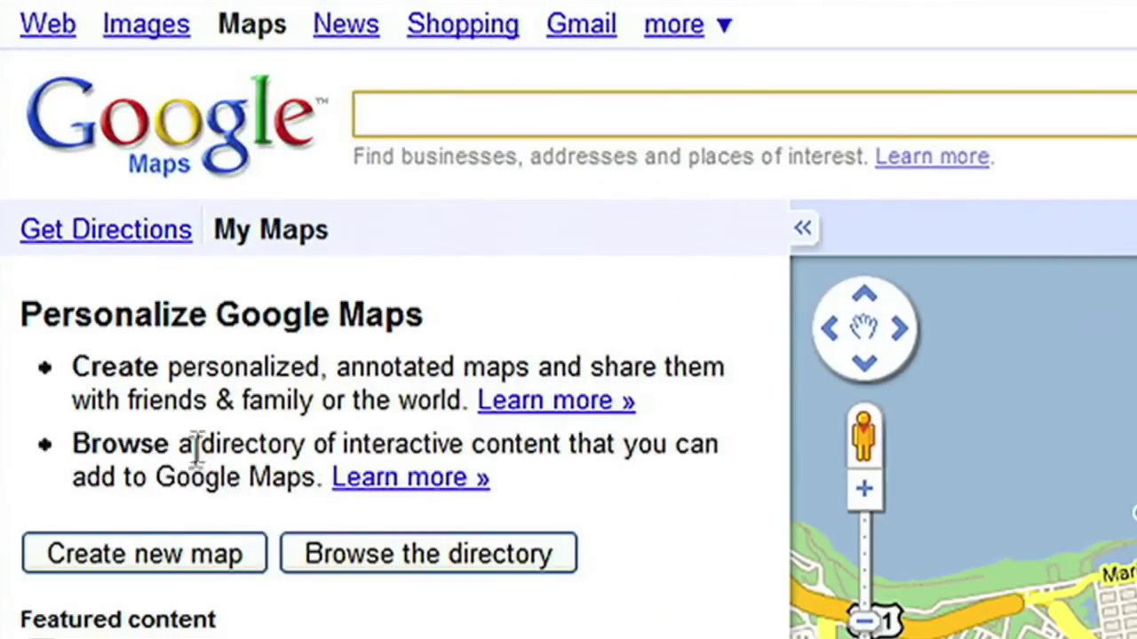
left_click(140, 565)
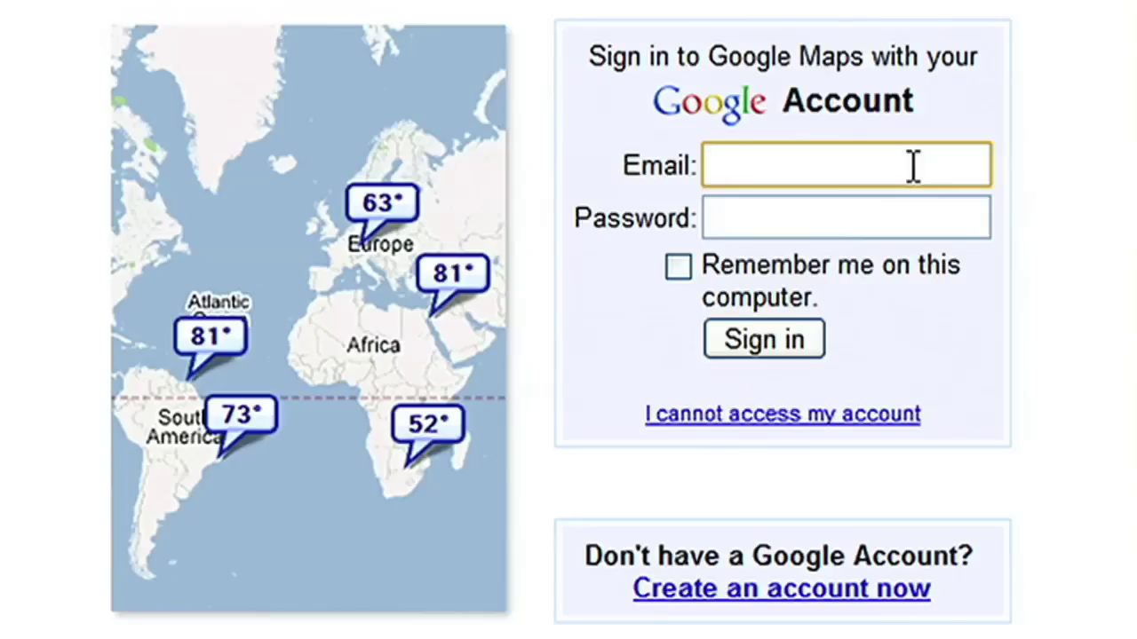
Step: Sign in with the account email and password, then begin titling the map 'San Francisco Walking Tour'
key("Tab")
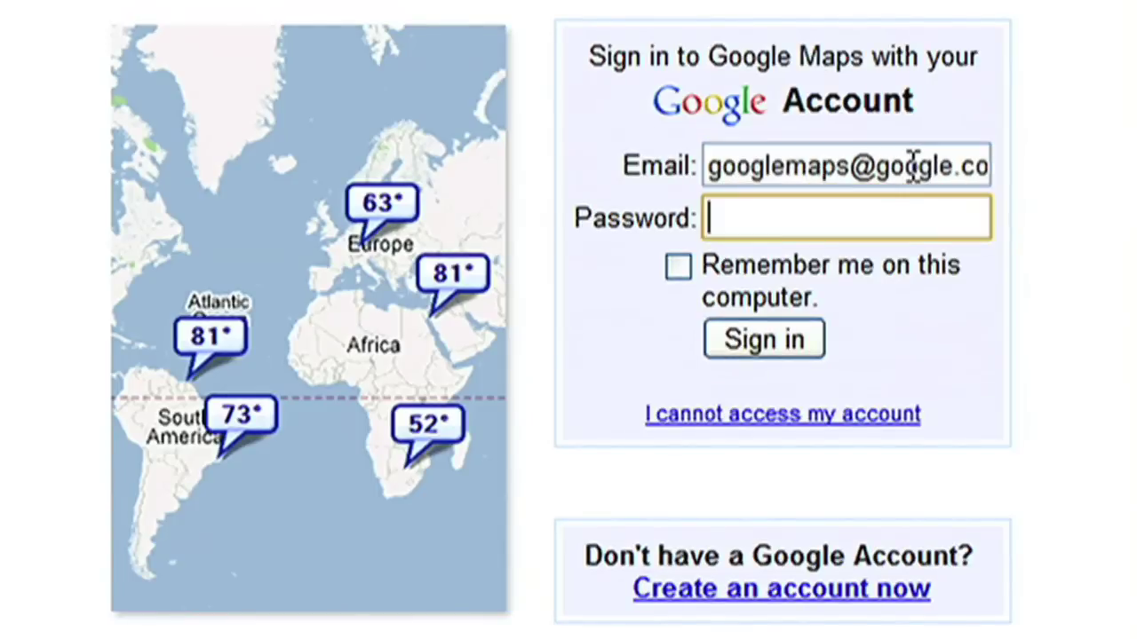
type("********")
left_click(812, 342)
type("San Francisco Wa")
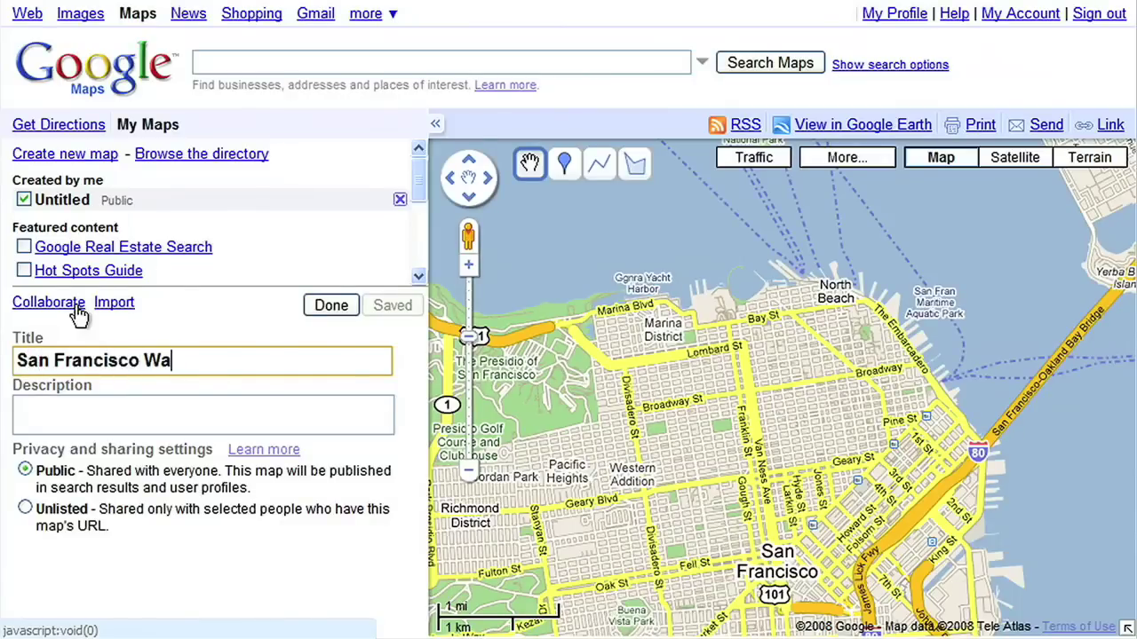
type("lking Tour")
Step: Add the 3-mile Ferry Building-to-Lombard Street description, keep the map Public, and save
left_click(68, 410)
type("3 m")
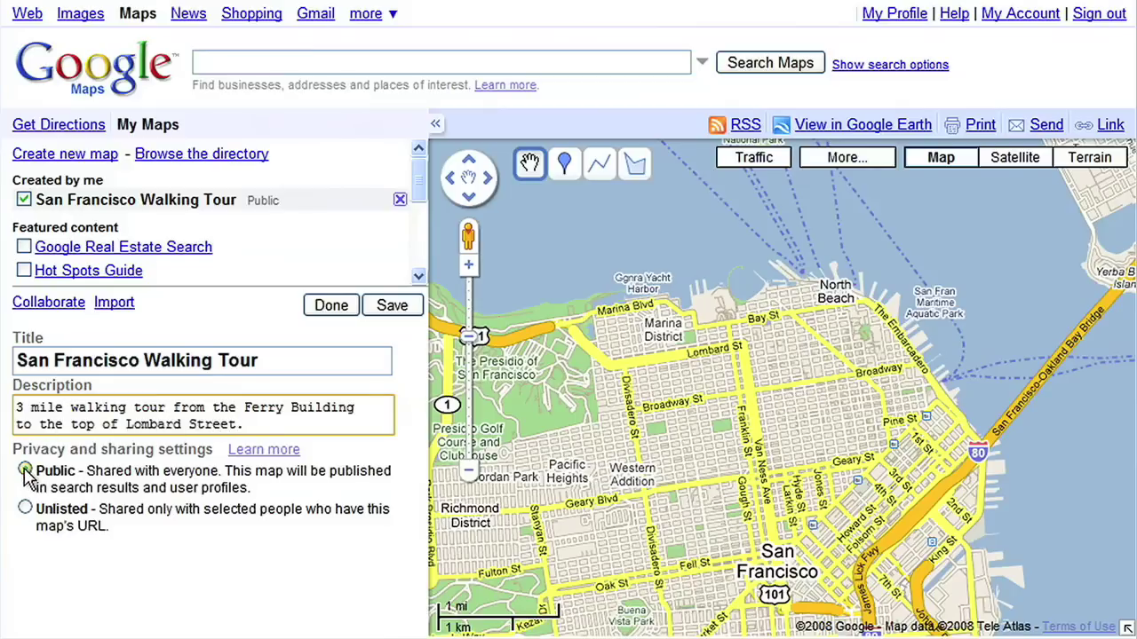
left_click(25, 509)
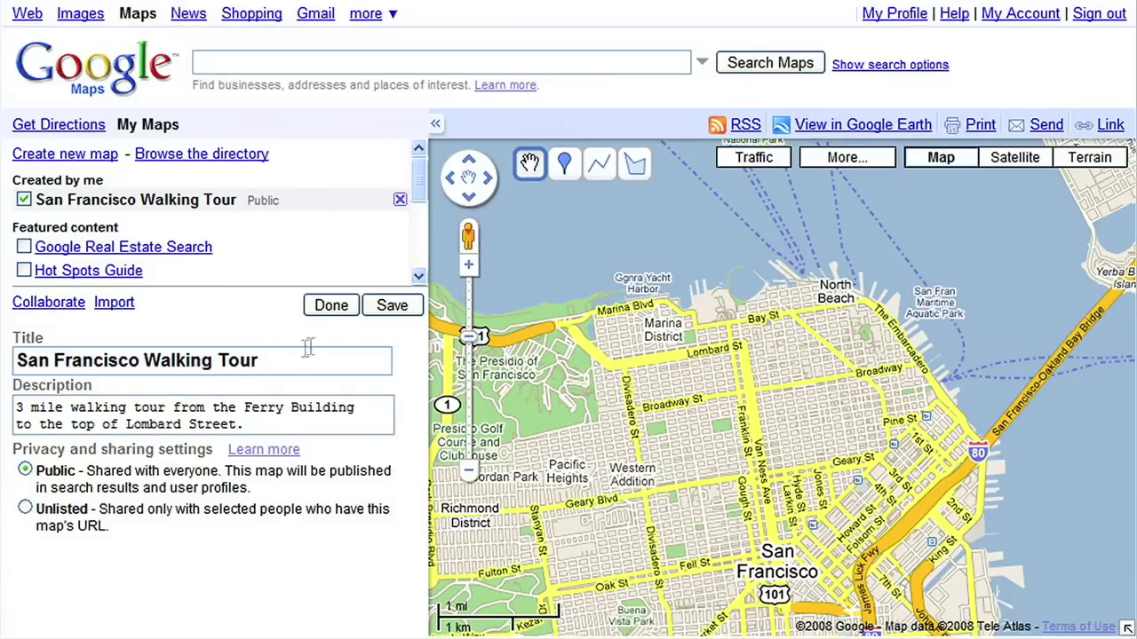
left_click(394, 306)
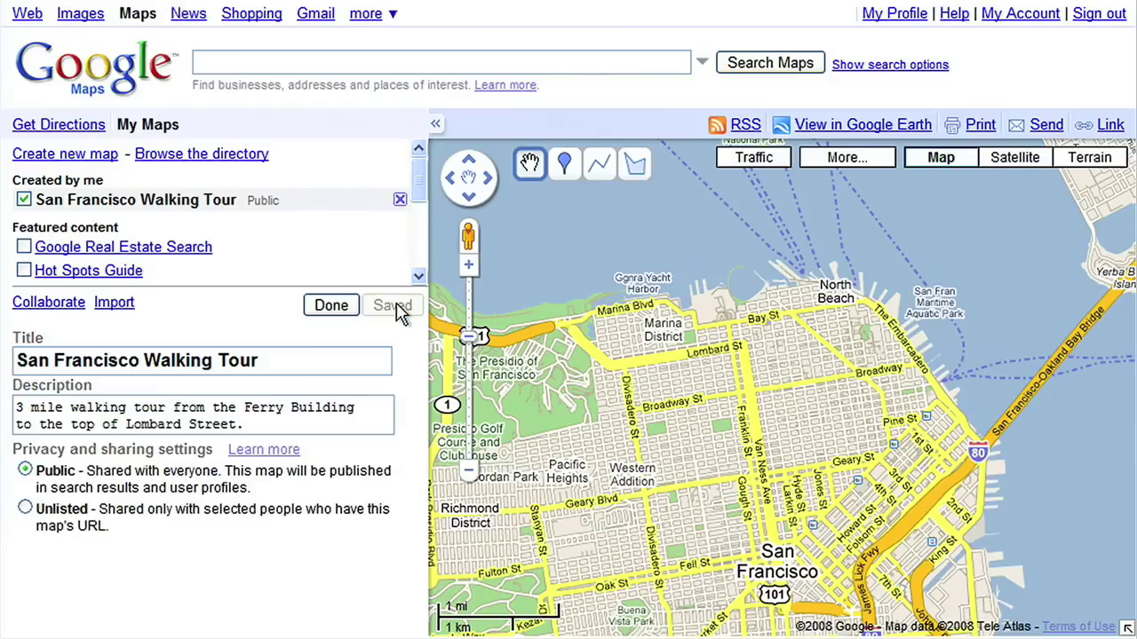
scroll(966, 374, "up", 2)
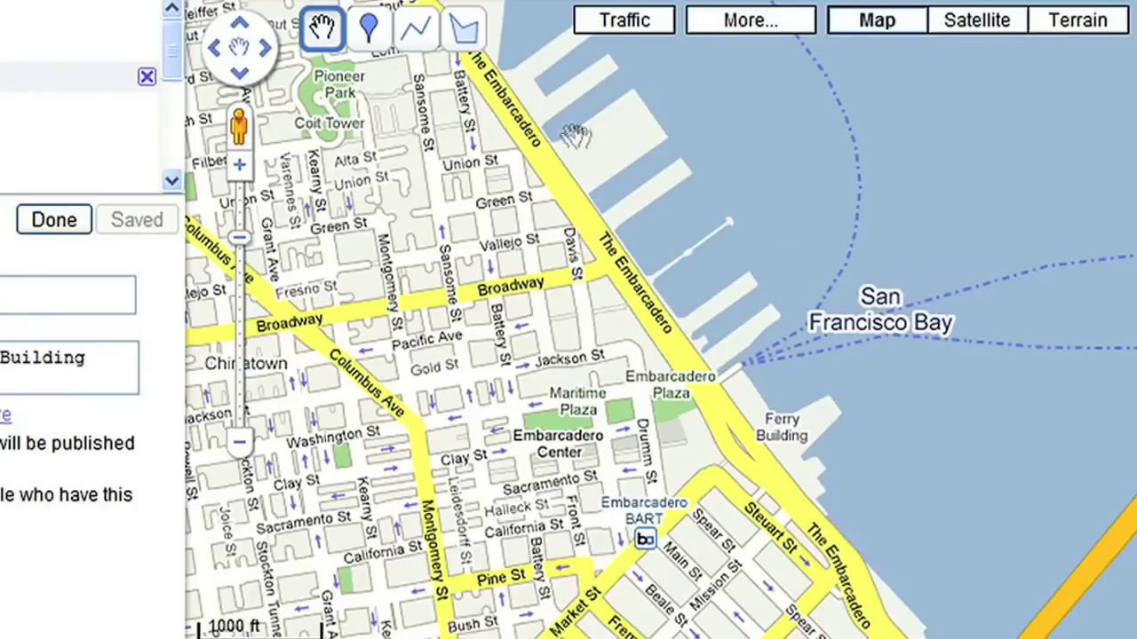
Step: Place a placemark titled 'Ferry Building' with a ferry icon on the Ferry Building
left_click(377, 38)
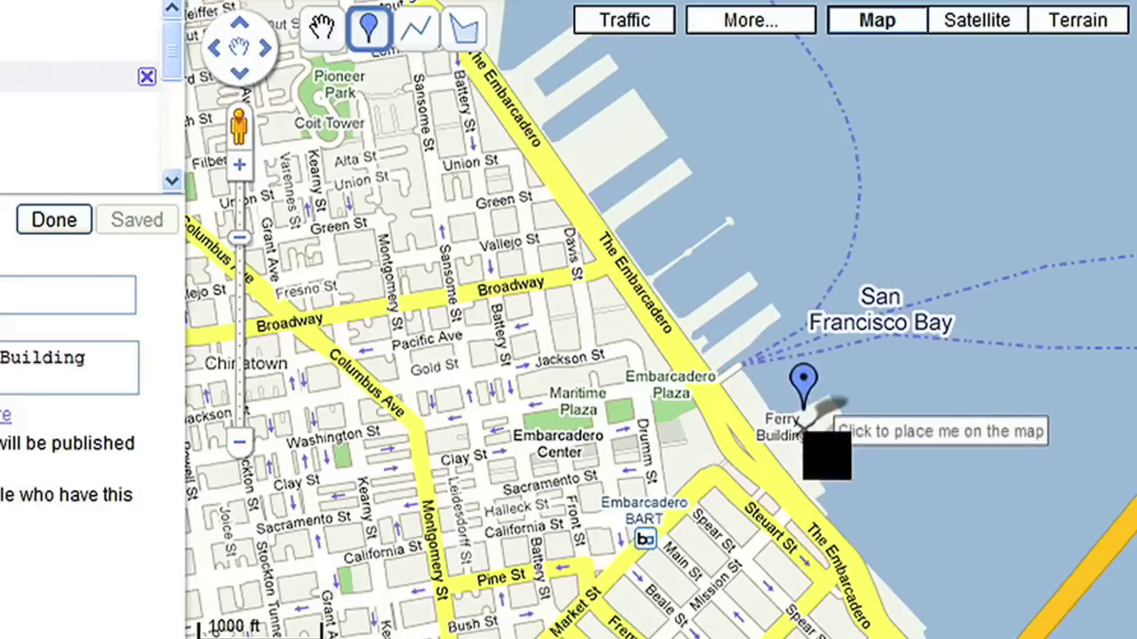
left_click(795, 411)
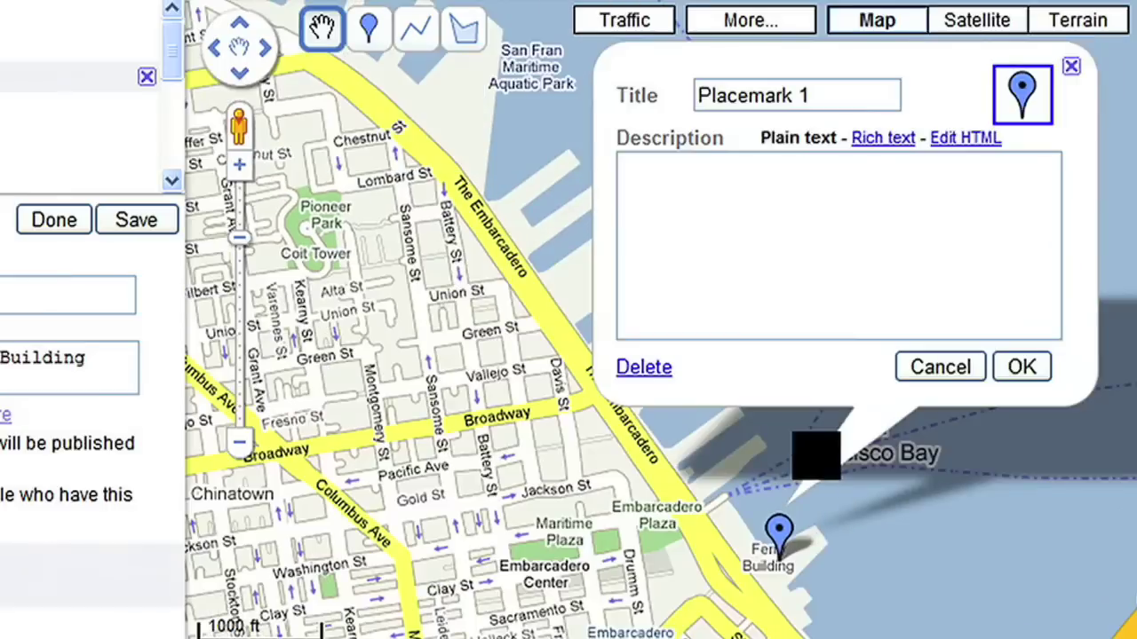
left_click_drag(822, 96, 633, 96)
type("Ferry Building")
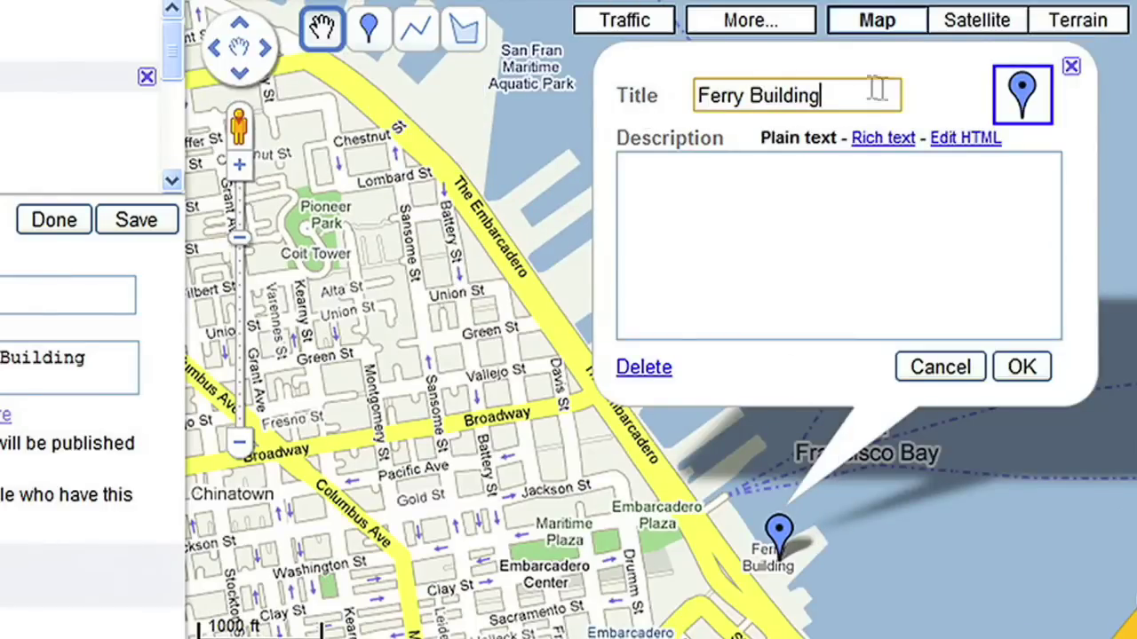
left_click(1022, 95)
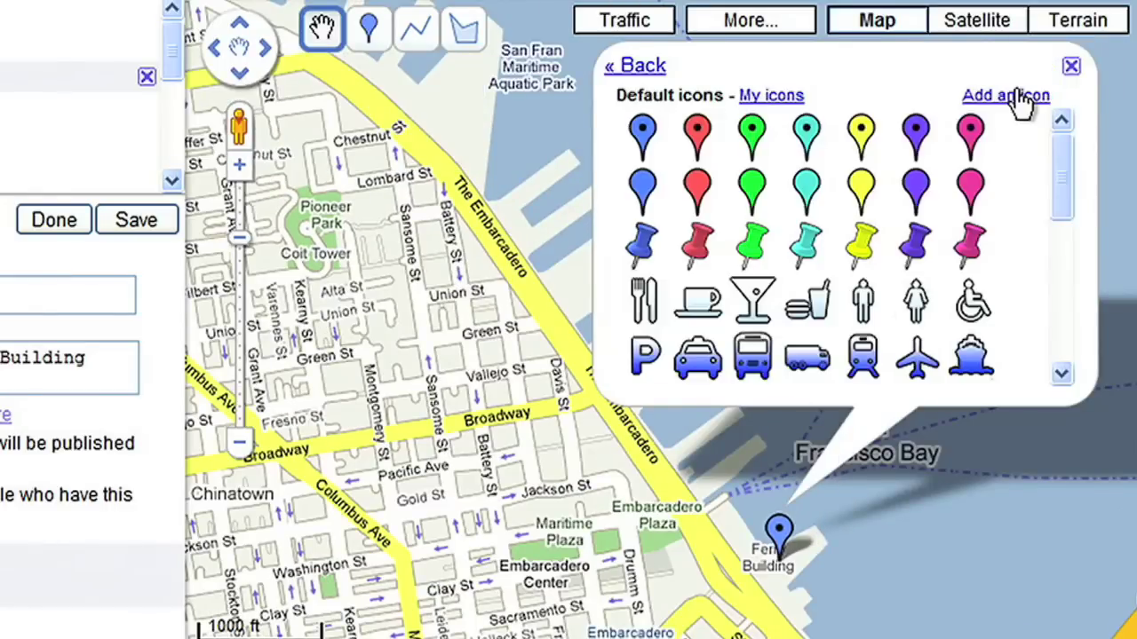
left_click(982, 363)
left_click(1014, 364)
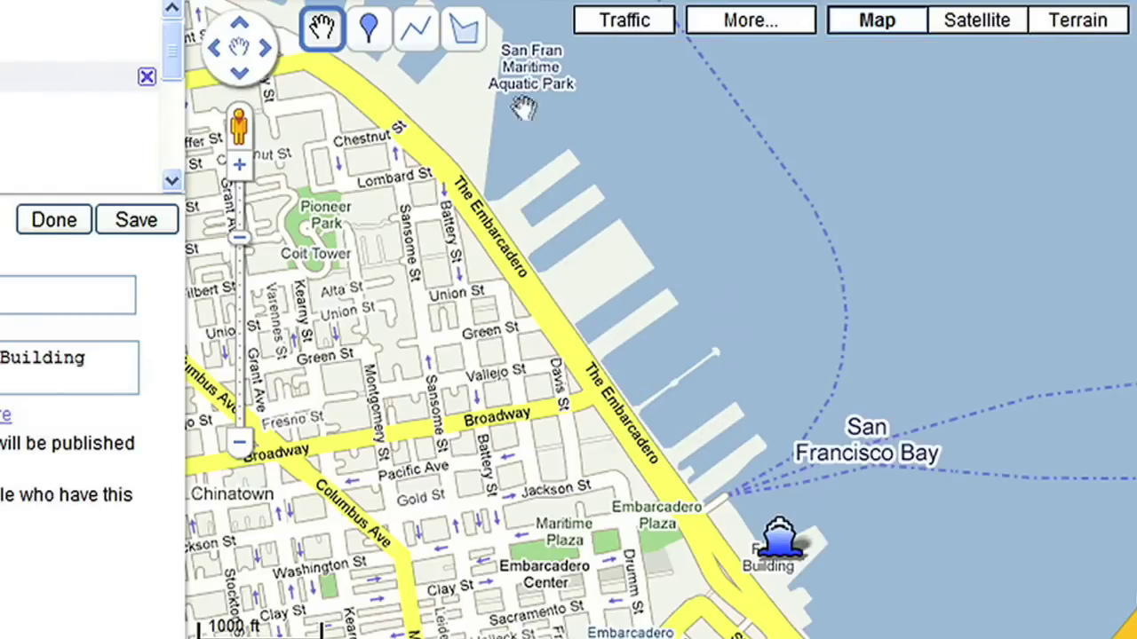
left_click(421, 38)
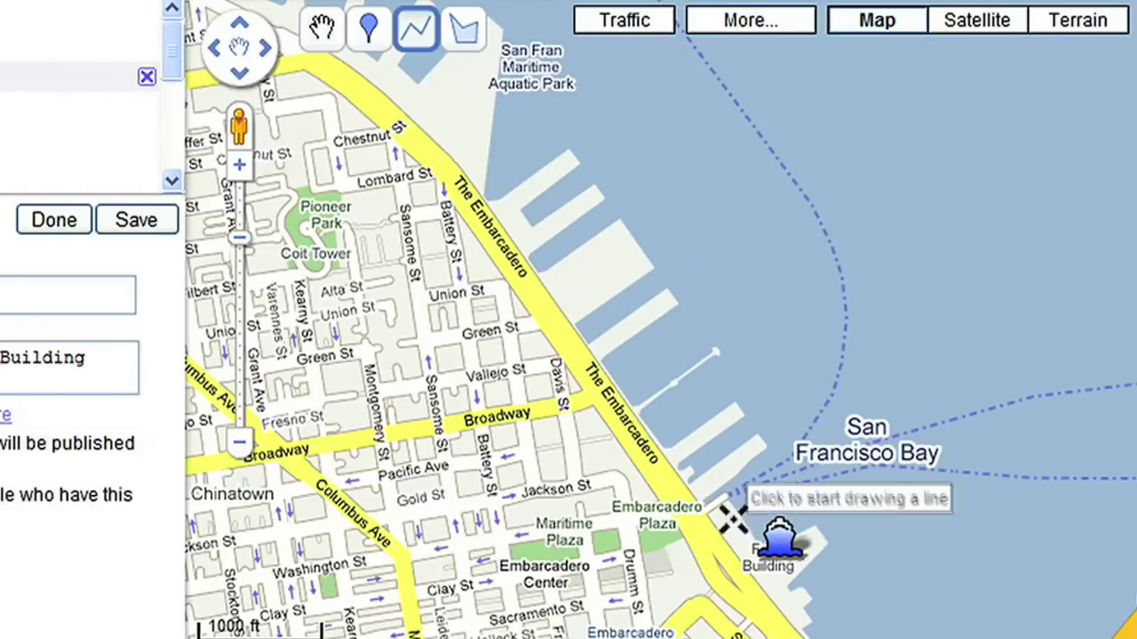
Step: Start the route at the Ferry Building, up The Embarcadero, onto Lombard to Pioneer Park
left_click(730, 557)
left_click(677, 484)
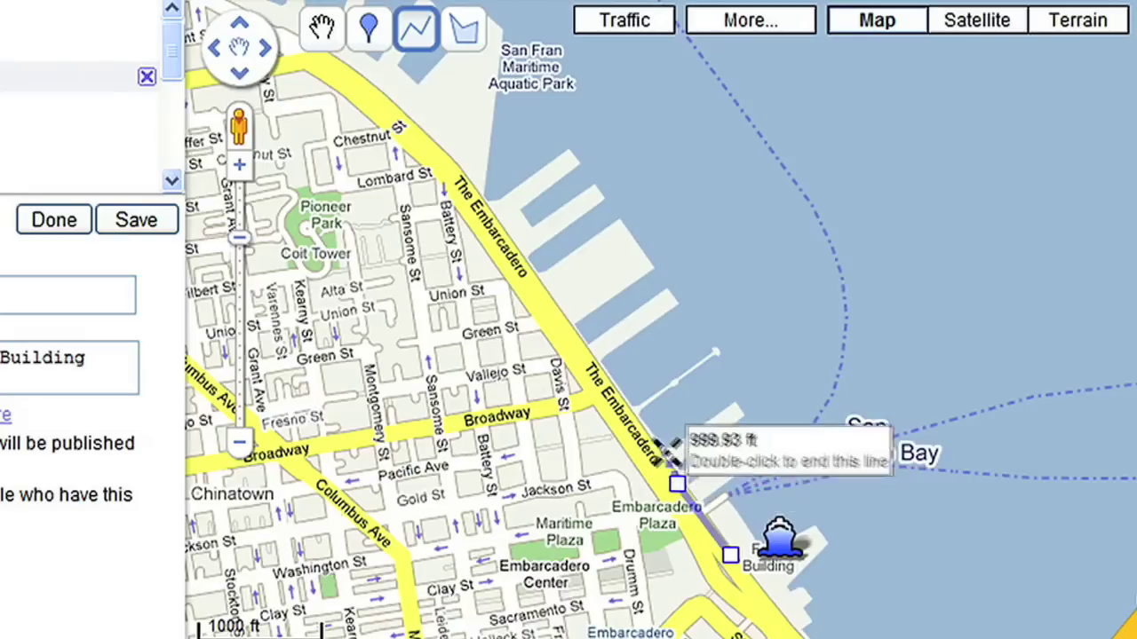
left_click(621, 409)
left_click(565, 328)
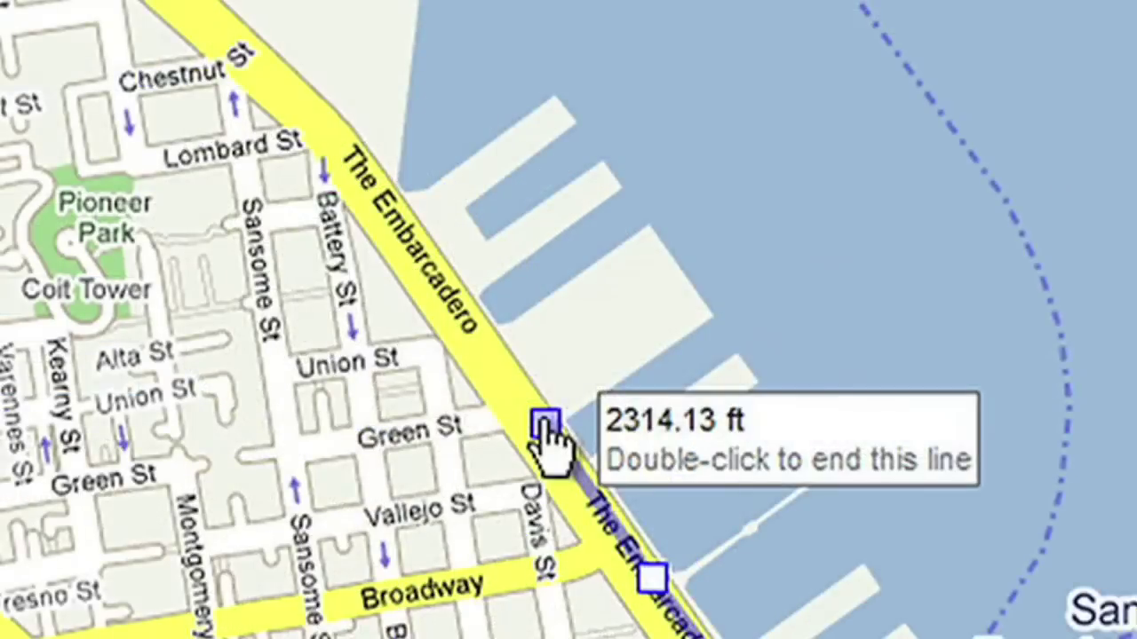
left_click(500, 237)
left_click(337, 132)
left_click(218, 145)
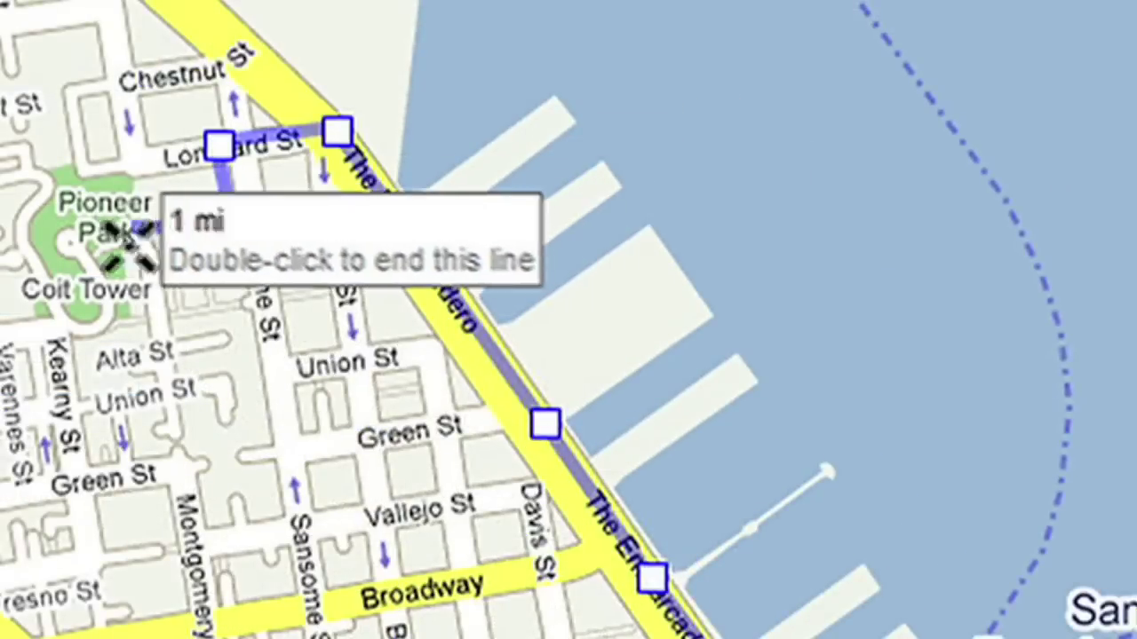
left_click(71, 213)
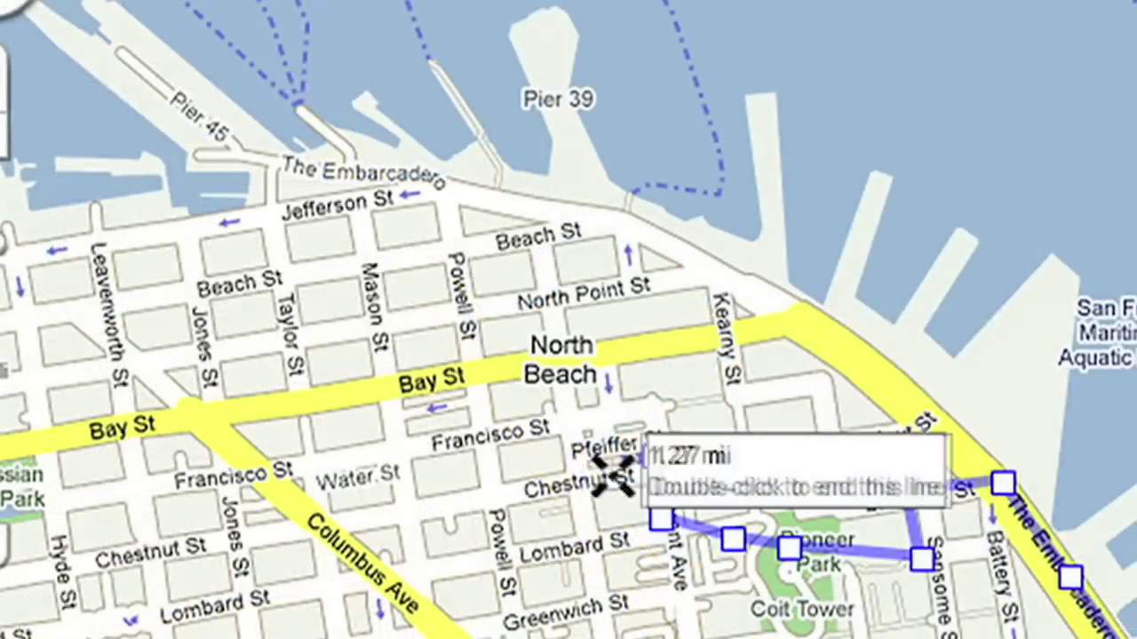
Step: Continue the route via Grant, Beach, and Pier 39, ending at Lombard and Hyde (3.17 mi)
left_click(651, 457)
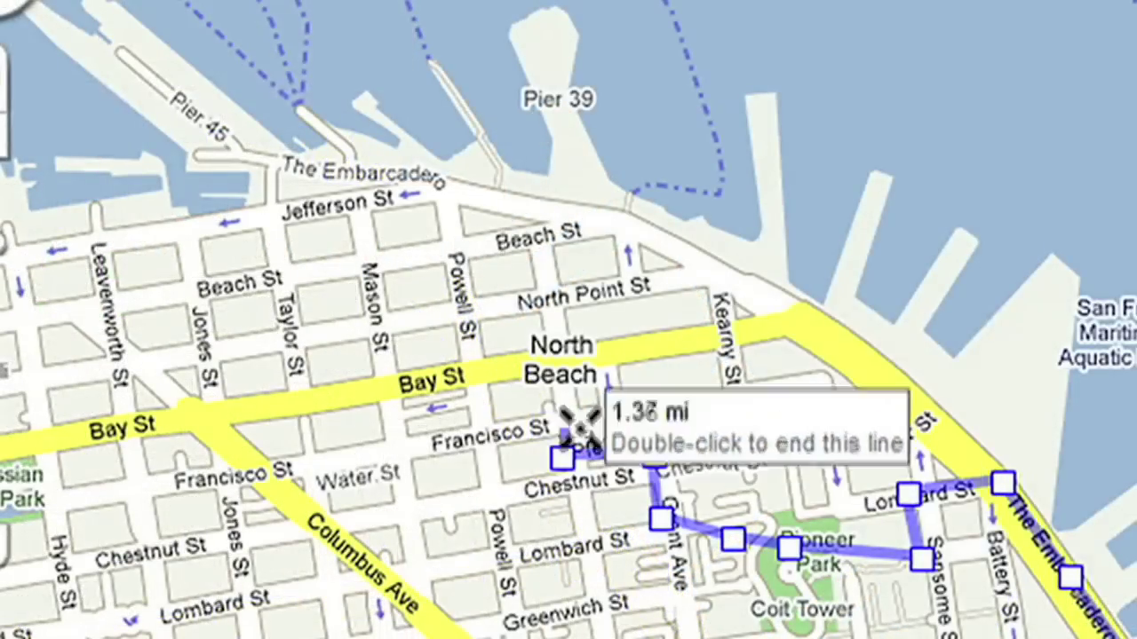
left_click(560, 458)
left_click(524, 234)
left_click(574, 213)
left_click(538, 15)
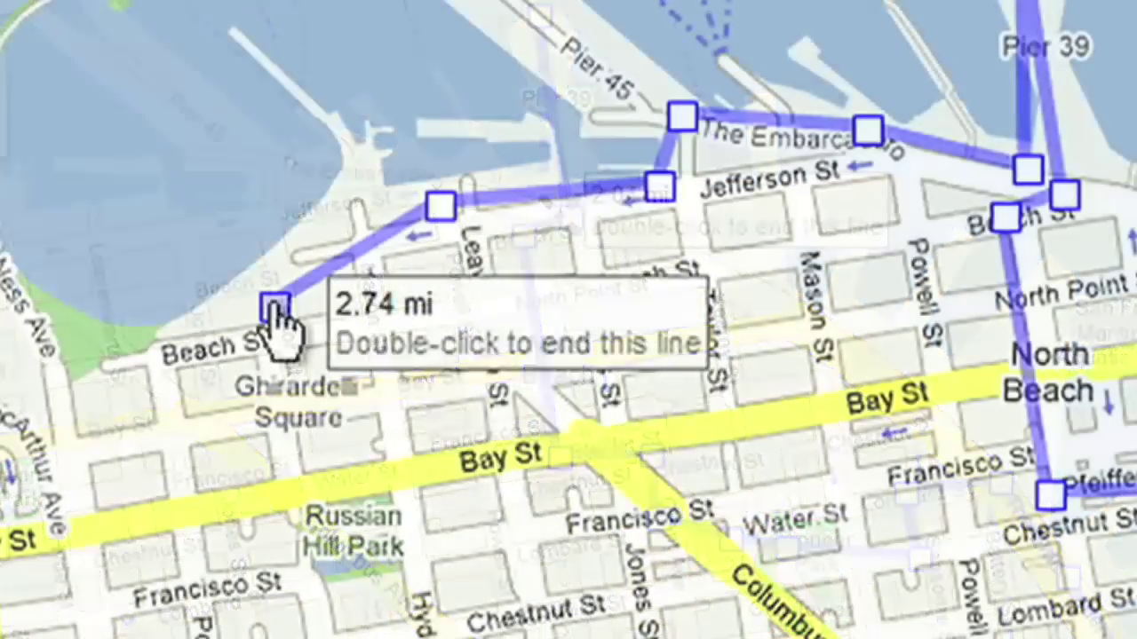
scroll(278, 315, "down", 1)
left_click(277, 477)
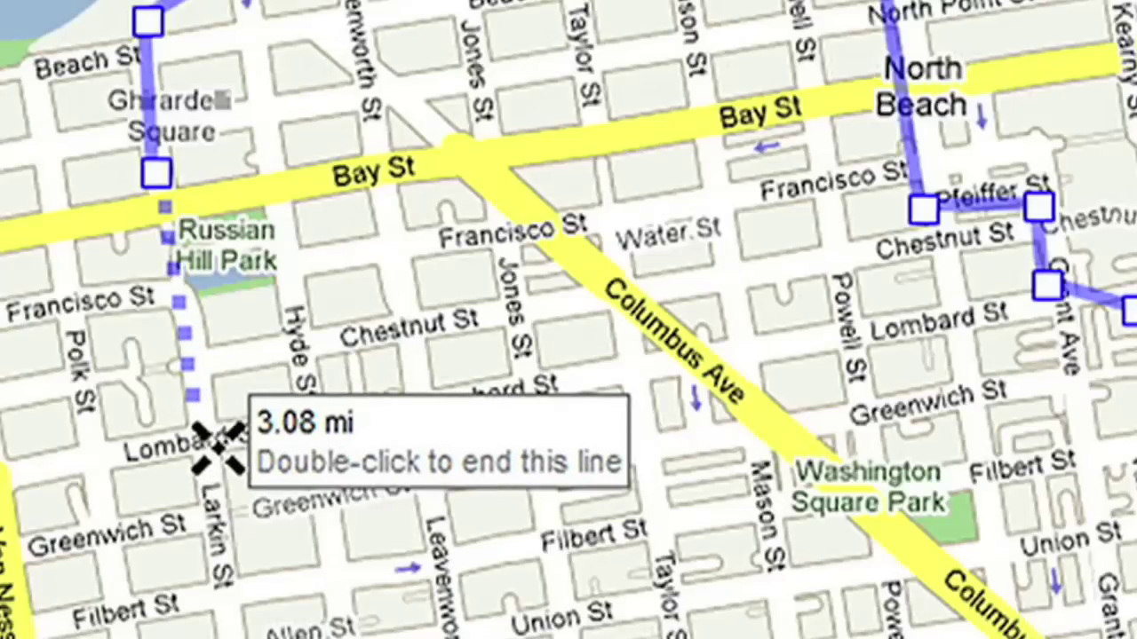
left_click(196, 424)
left_click(295, 418)
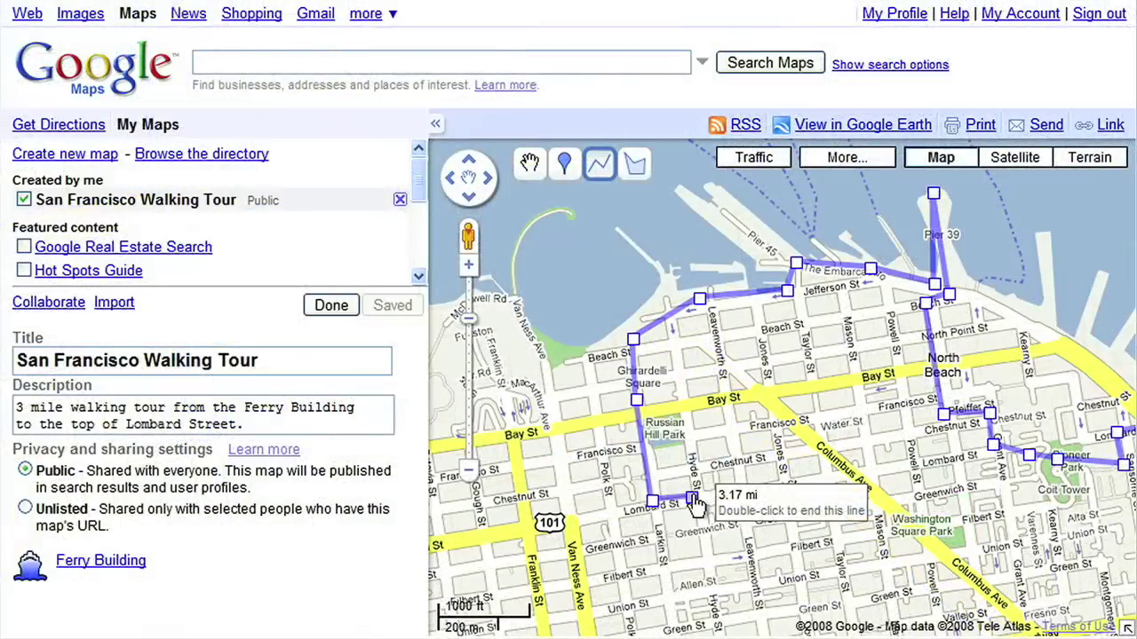
double_click(695, 503)
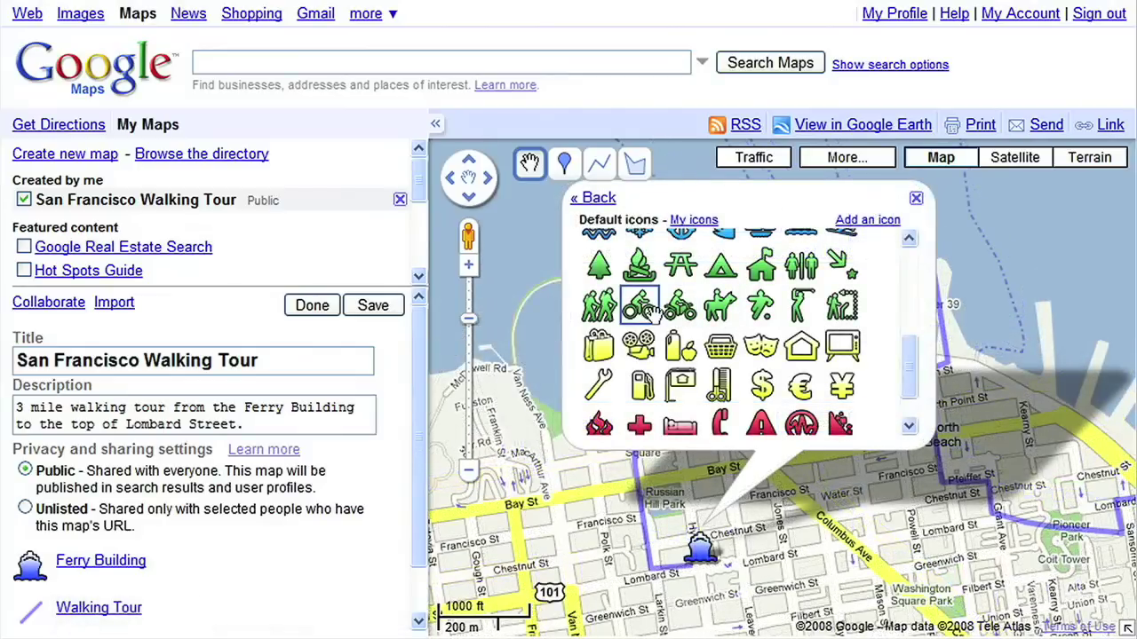
Step: Give the route-end placemark a hikers icon and title it 'Top of Lombard Street'
left_click(598, 306)
type("Top of Lombard Street")
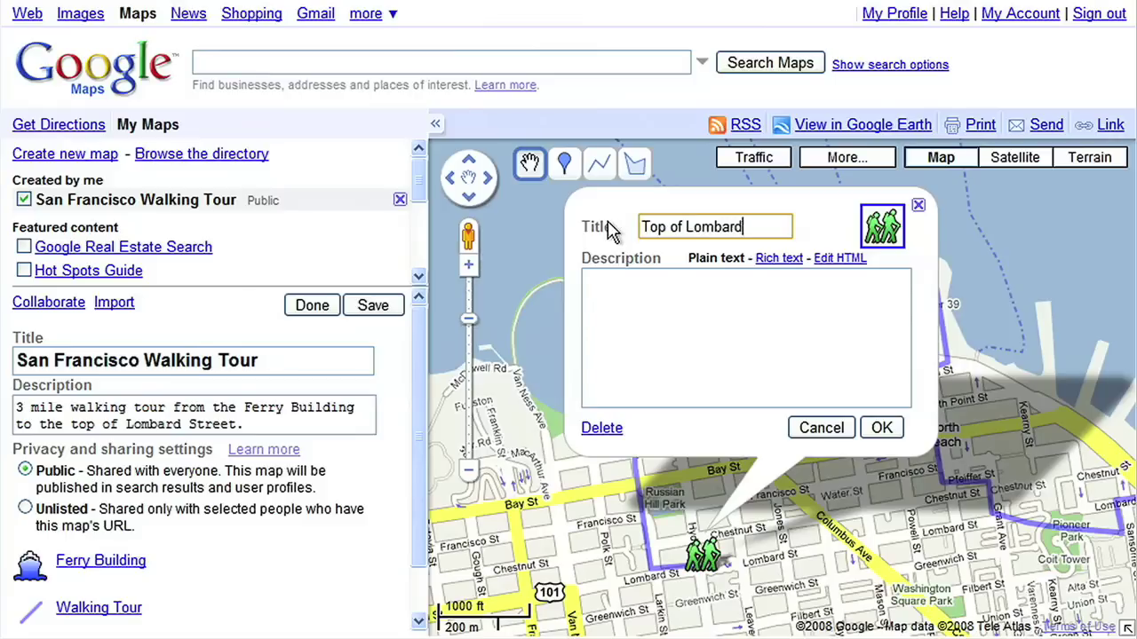
left_click(880, 430)
Step: Check the route over Satellite imagery, then return to the Map view
left_click(1020, 166)
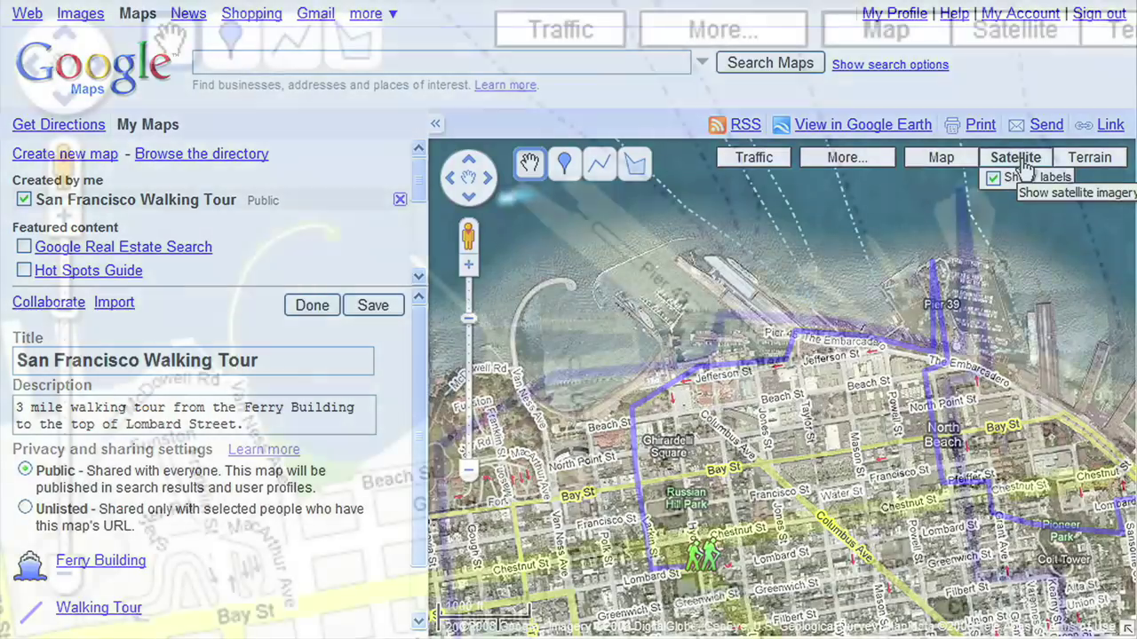
left_click(941, 157)
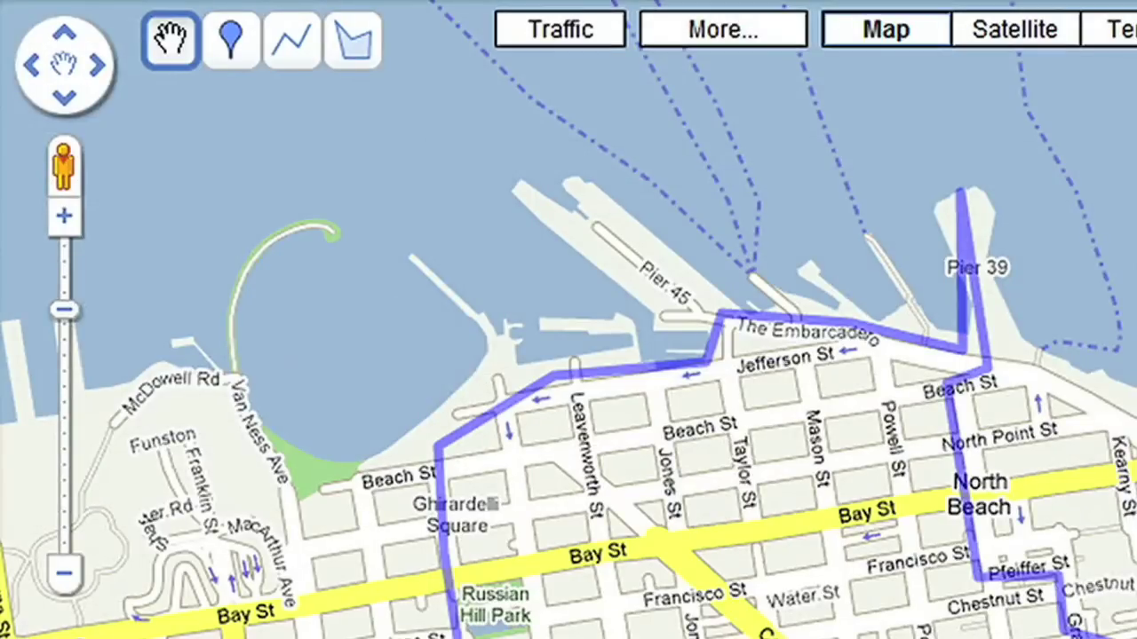
left_click(359, 51)
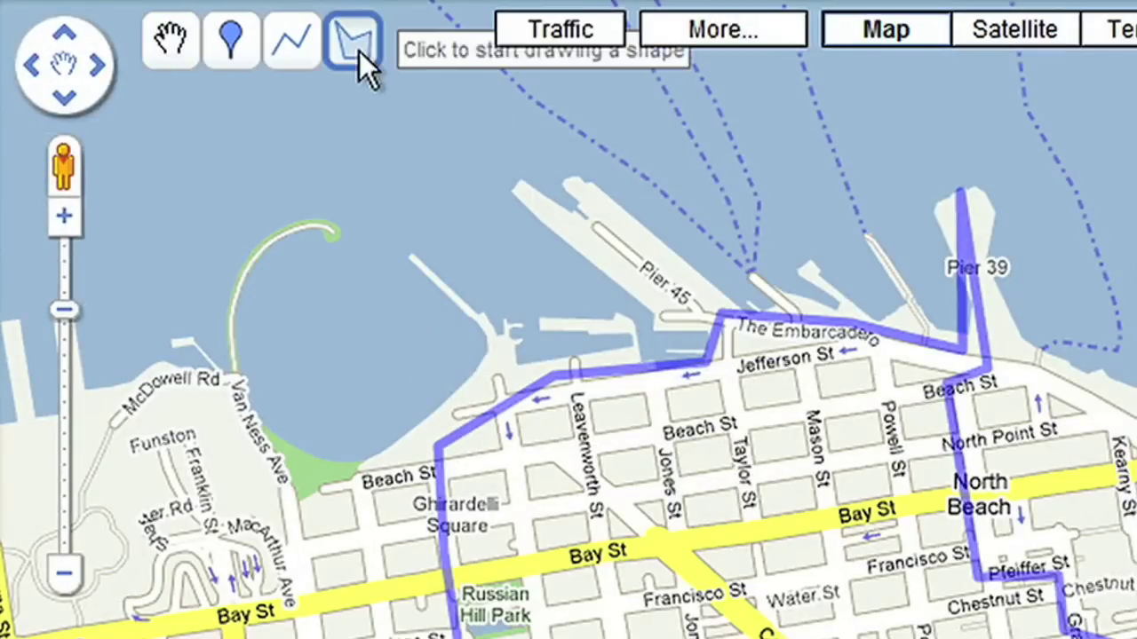
Step: Outline the Aquatic Park cove with a four-point polygon titled 'Maritime National Historic Park'
left_click(327, 233)
left_click(469, 348)
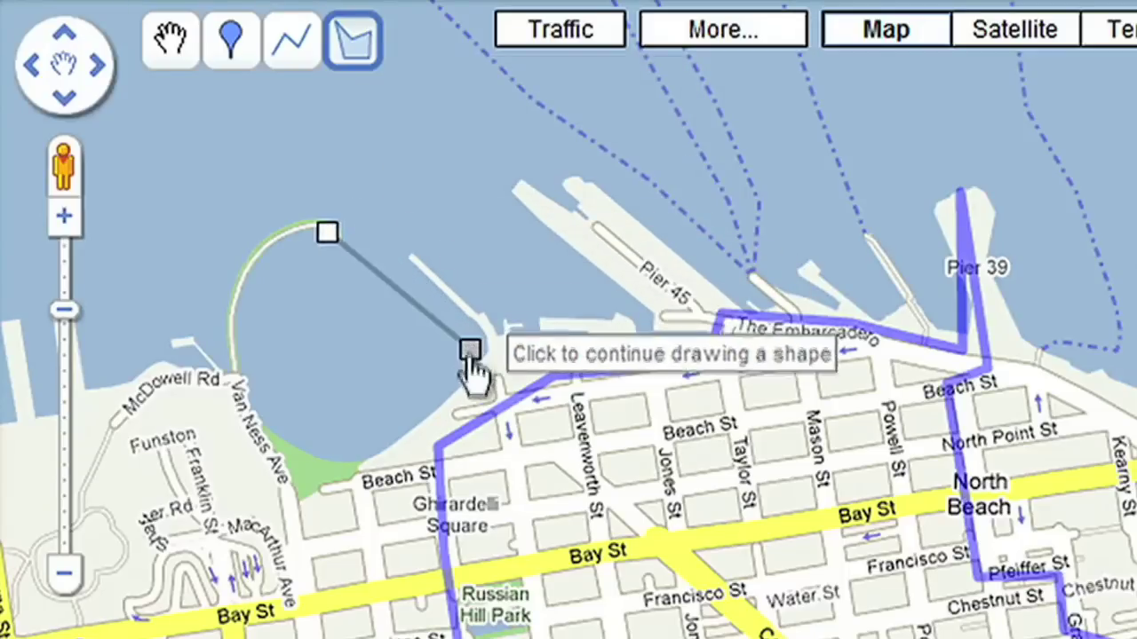
left_click(320, 461)
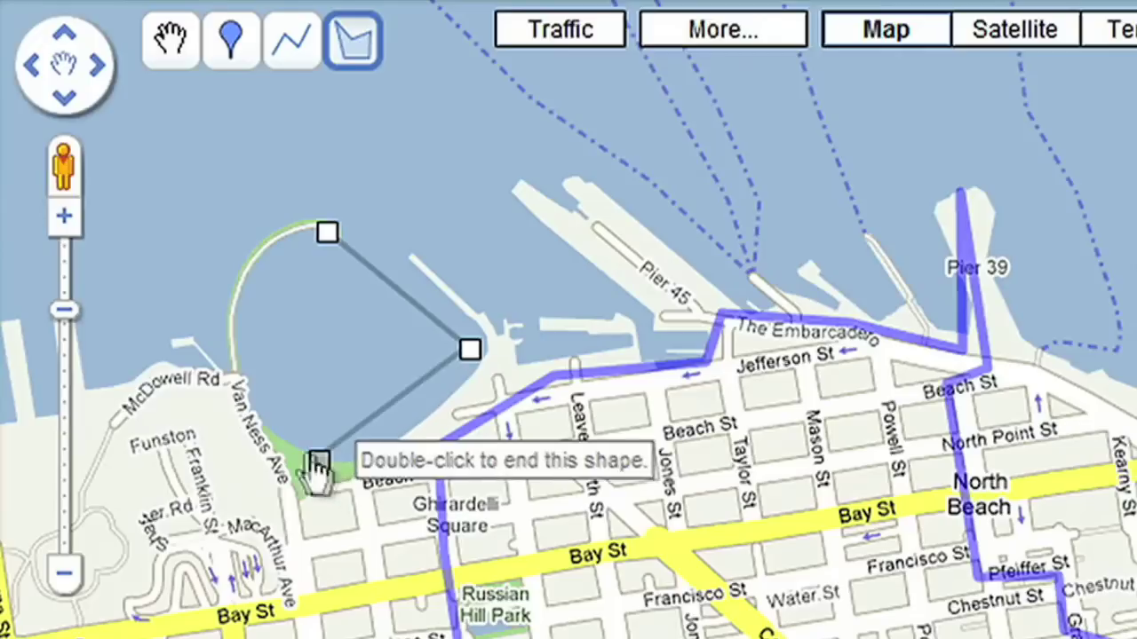
left_click(230, 270)
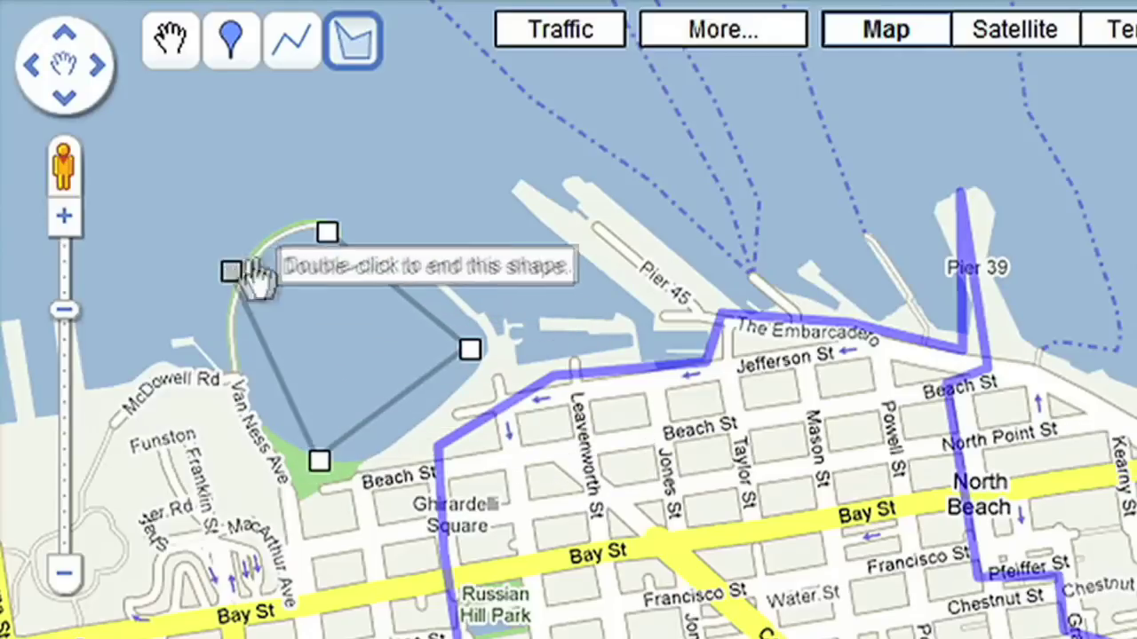
left_click(326, 234)
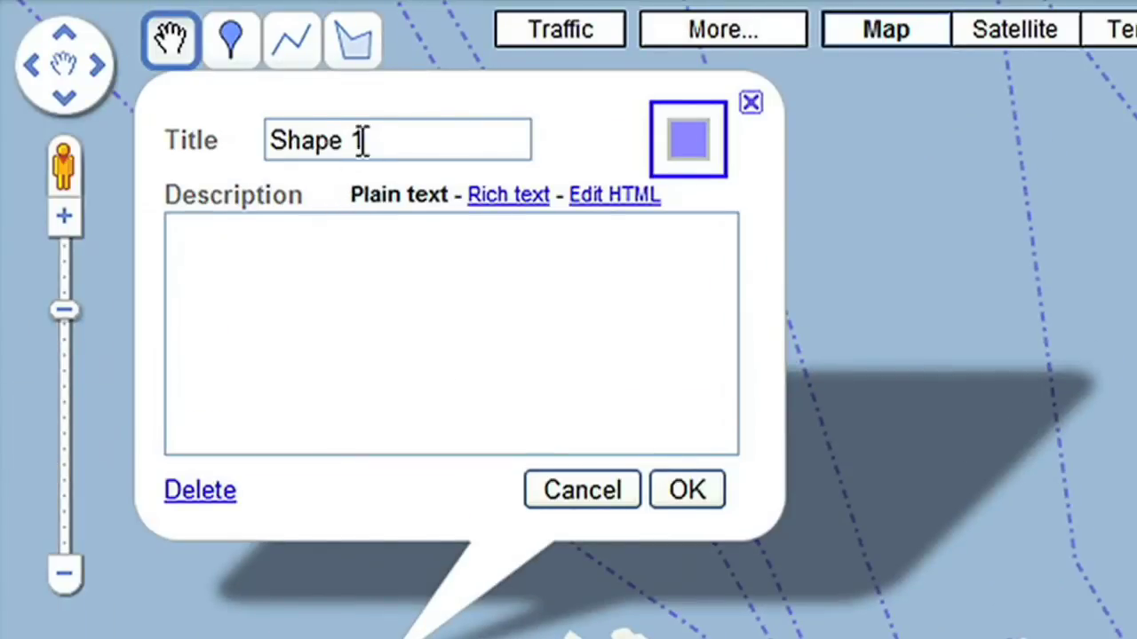
left_click_drag(369, 129, 258, 135)
type("Maritime National ")
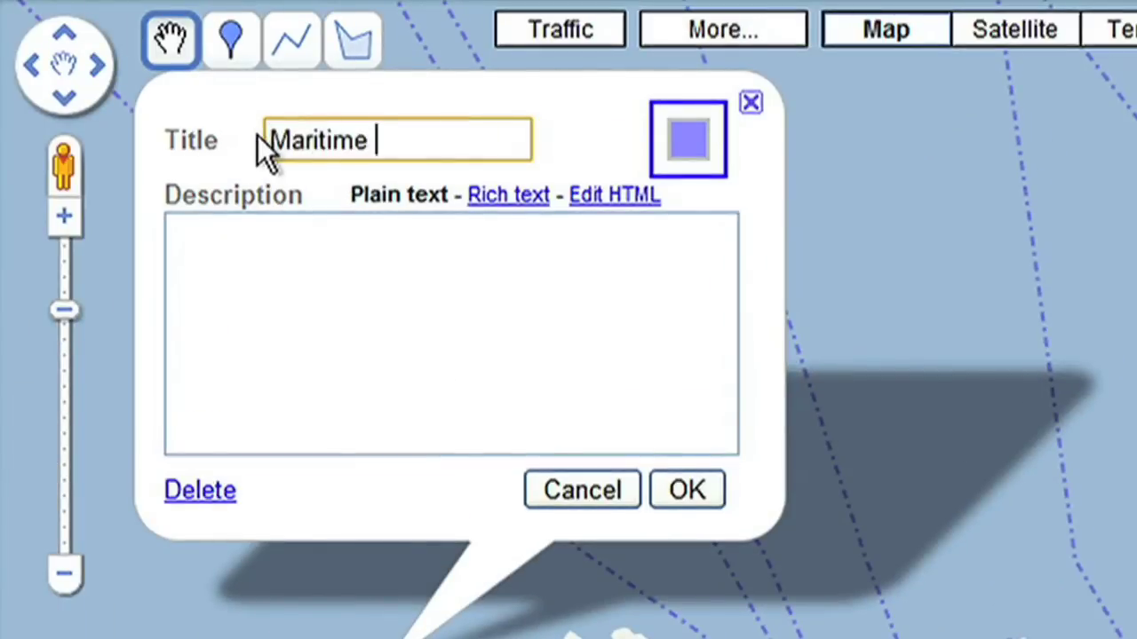
type("Historic Park")
left_click(687, 490)
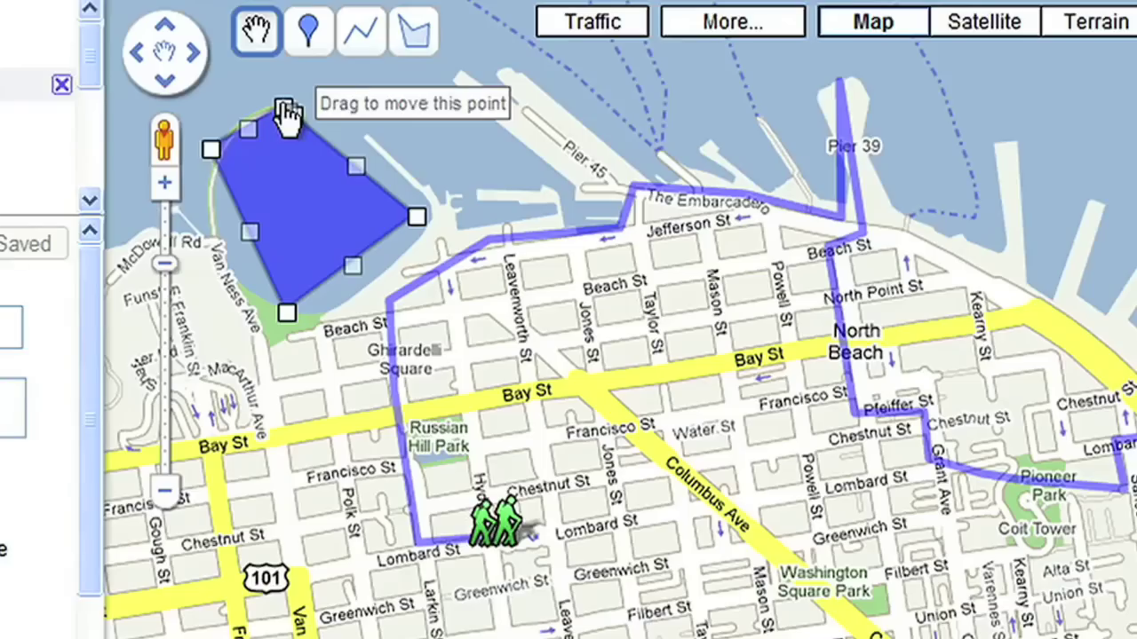
Step: Drop a placemark near Coit Tower and title it 'Coit Tower'
left_click(309, 31)
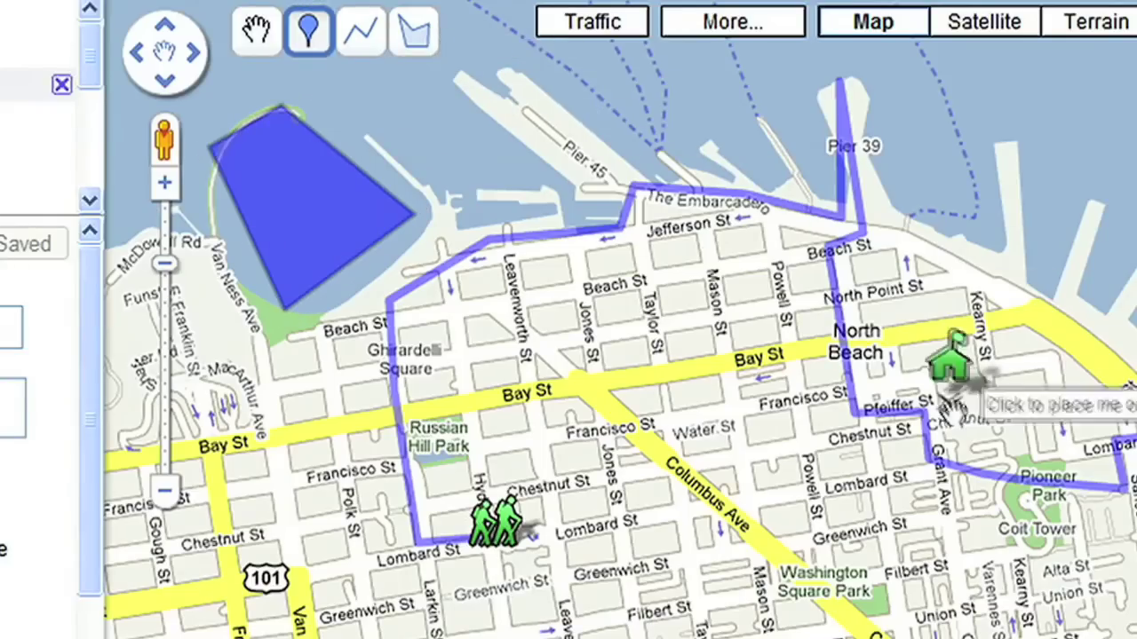
left_click(1048, 499)
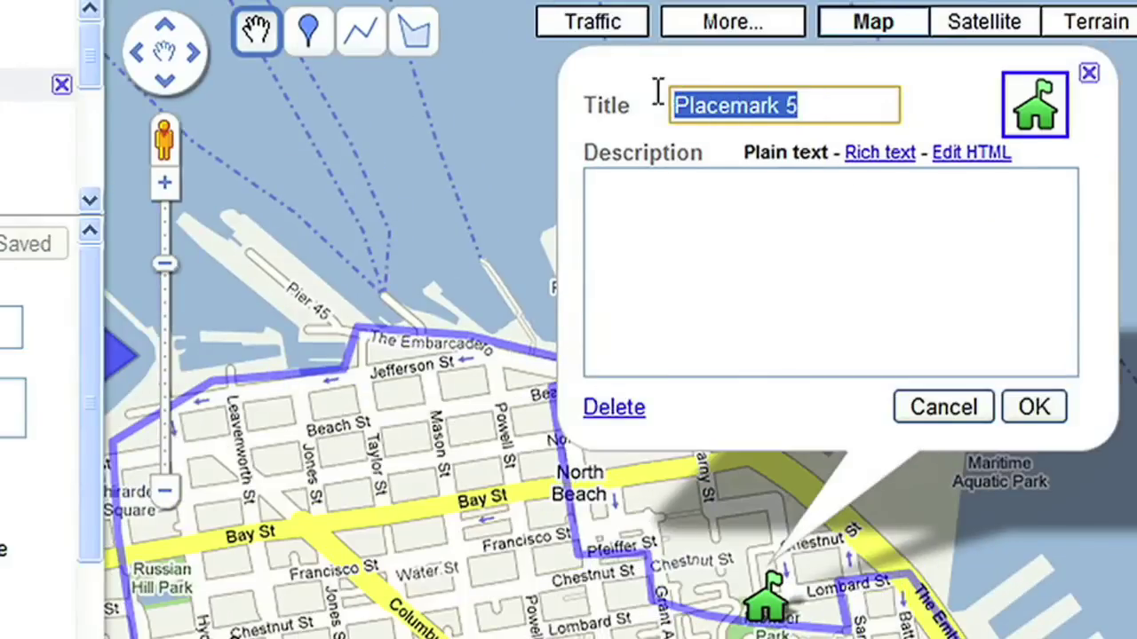
type("Coit Tower")
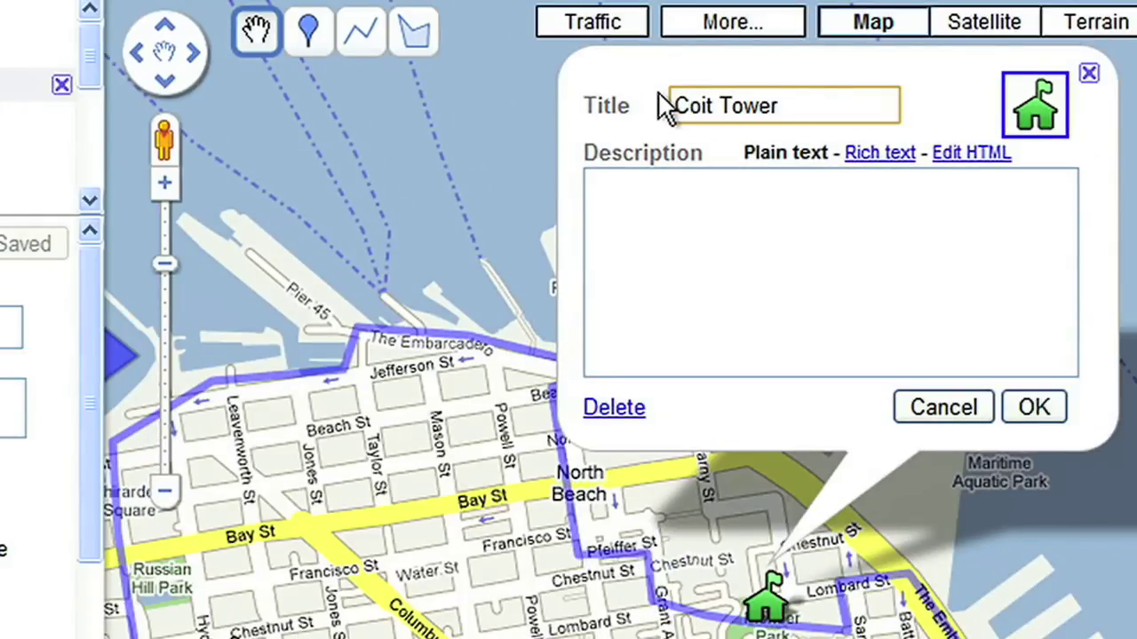
Step: Insert the pasted coit.jpg image address into the placemark's rich-text description
left_click(880, 156)
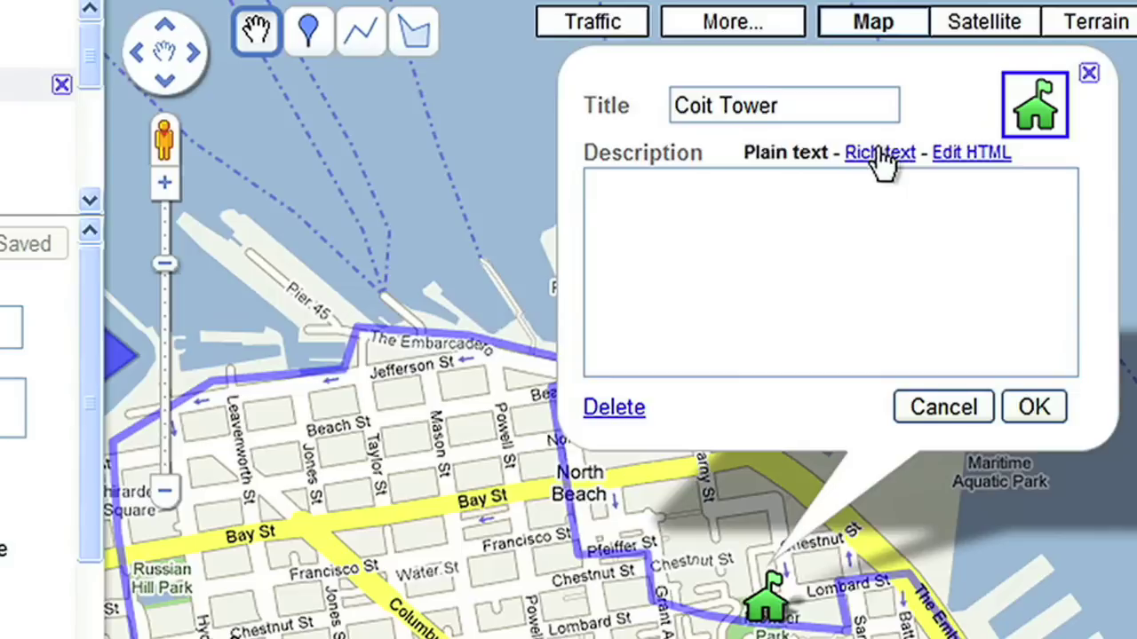
left_click(1016, 186)
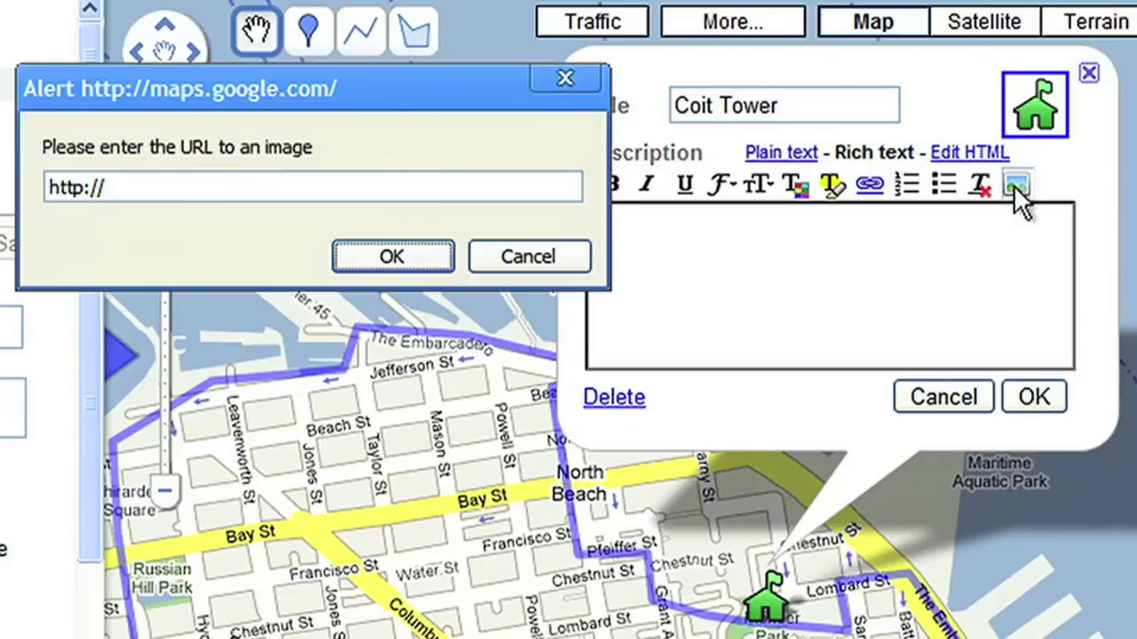
left_click(195, 191)
left_click_drag(125, 188, 36, 193)
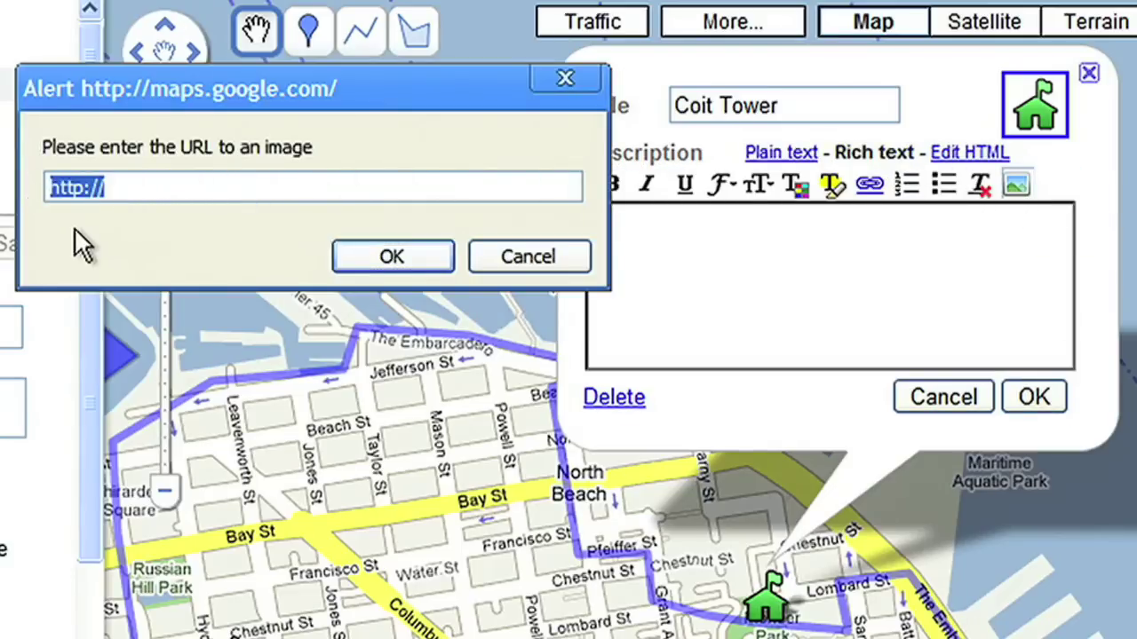
key("ctrl+v")
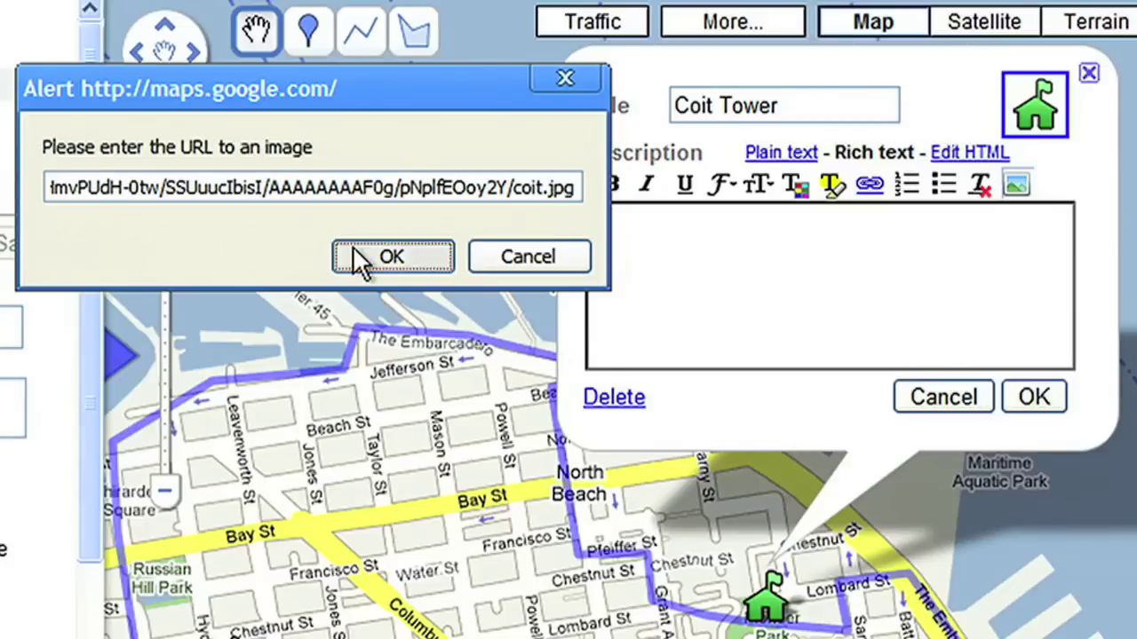
left_click(355, 253)
scroll(354, 247, "up", 1)
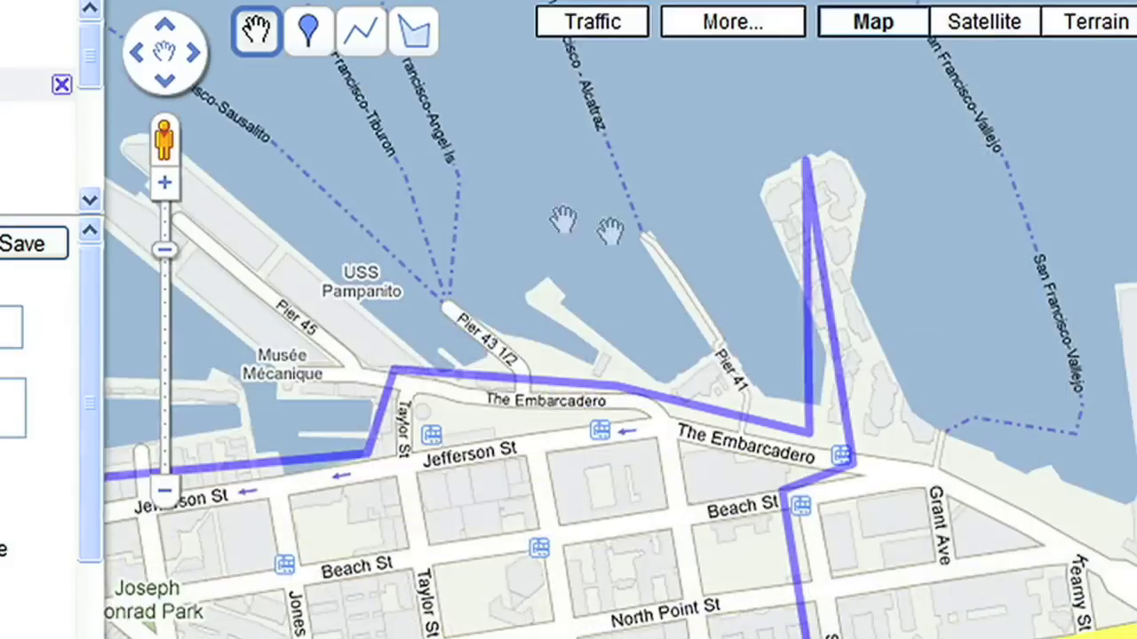
Step: Drop a placemark at Pier 39 with a fishing icon, titled 'Sea Lions'
left_click(304, 35)
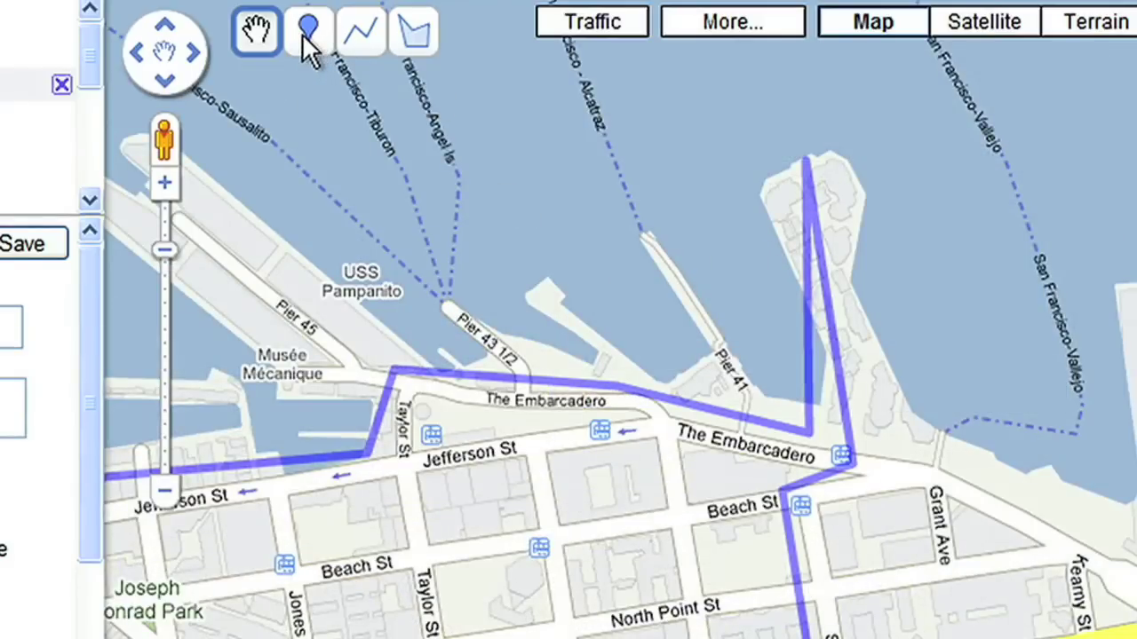
left_click(733, 236)
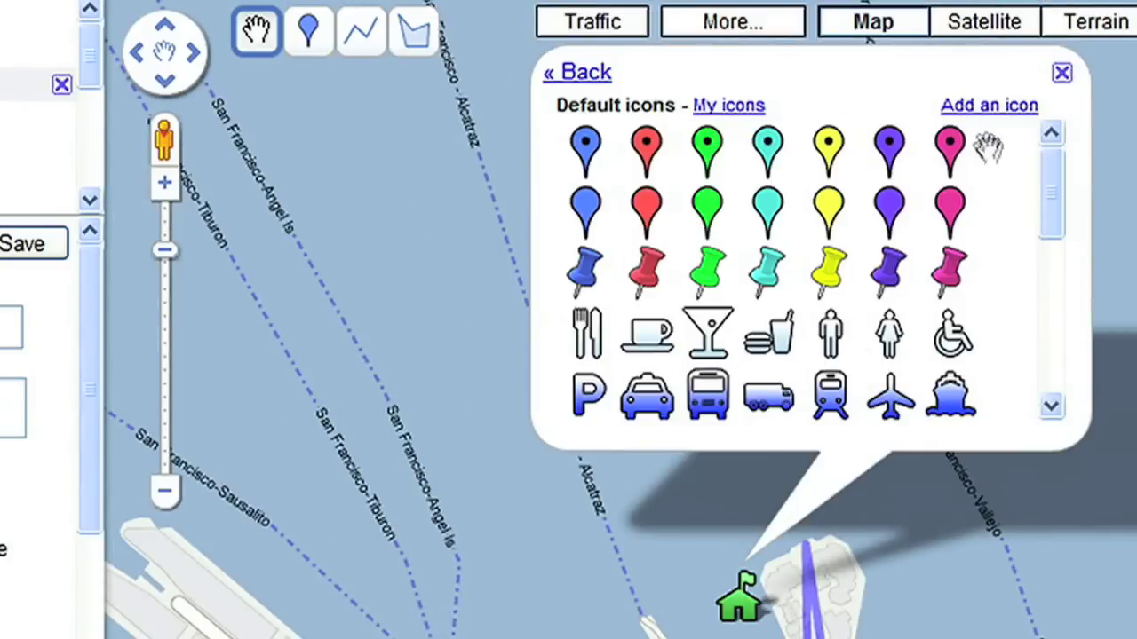
scroll(989, 194, "down", 3)
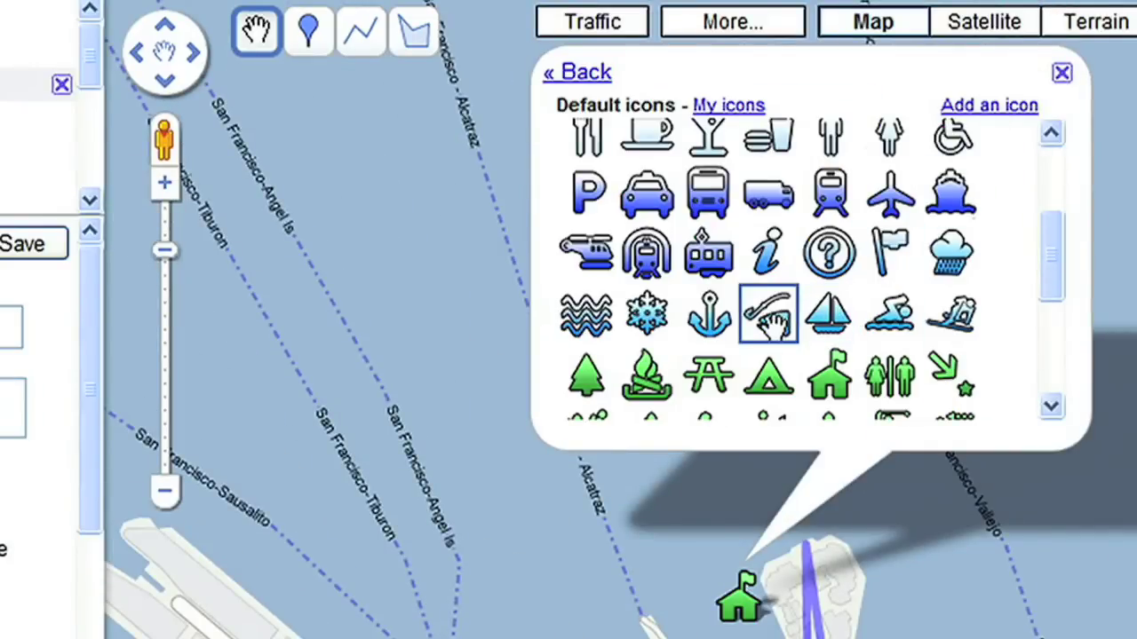
left_click(769, 315)
left_click_drag(798, 107, 560, 111)
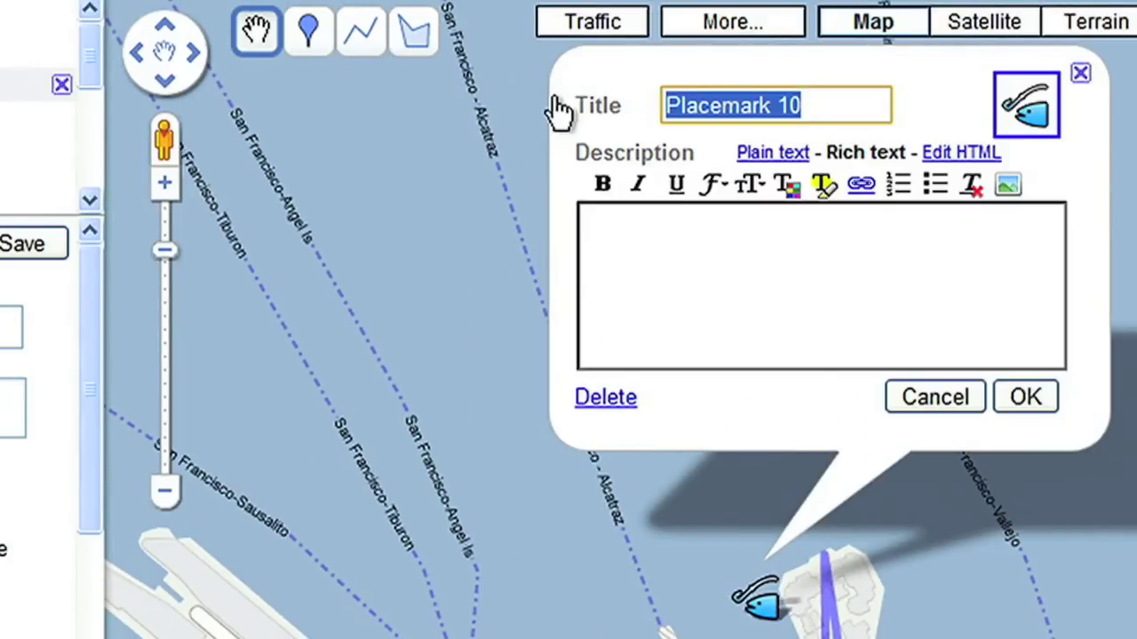
type("Sea Lions")
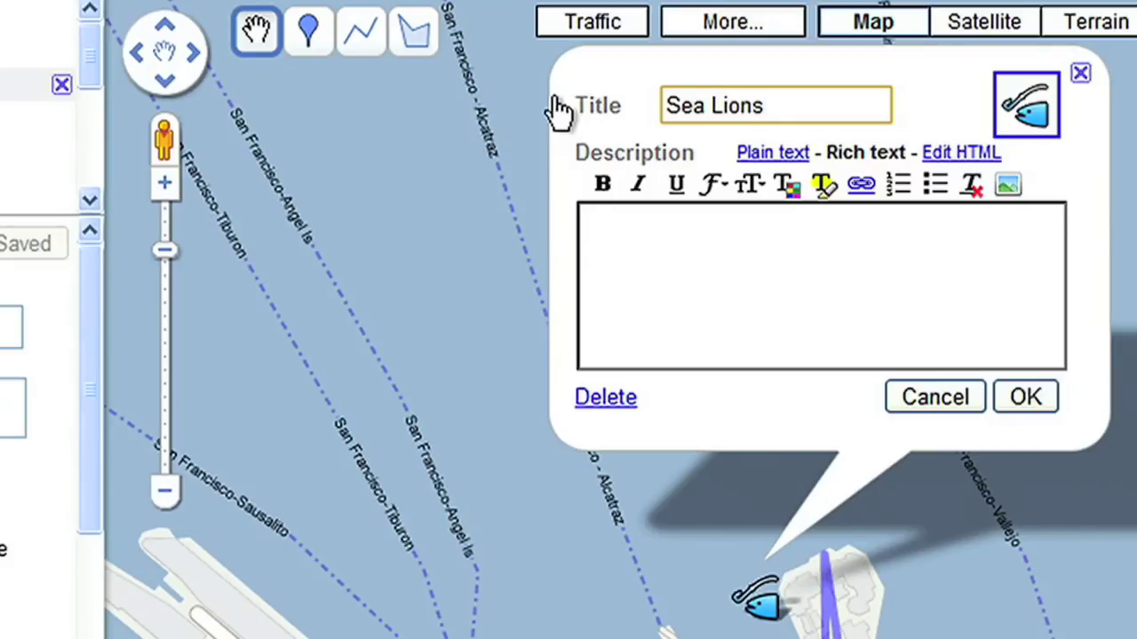
Step: Paste the YouTube embed code into the placemark's HTML description and save it
left_click(955, 155)
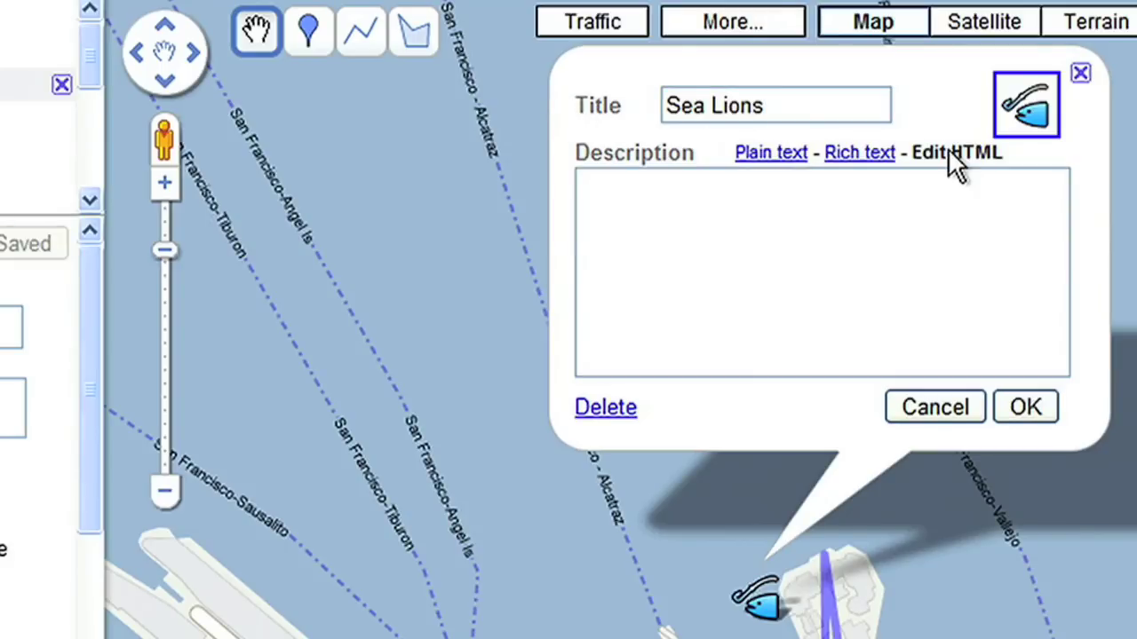
left_click(891, 193)
type("<object width=\"425\" height=\"344\"><param name=\"movie\" value=\"http://www.youtube.com/v/QJI9CiQp64o&hl=en&fs=1\"></param><param name=\"allowFullScreen\" value=\"true\"></param><param name=\"allowscriptaccess\" value=\"always\"></param><embed src=\"http://www.youtube.com/v/QJI9CiQp64o&hl=en&fs=1\" type=\"application/x-shockwave-flash\" allowscriptaccess=\"always\" allowfullscreen=\"true\" width=\"425\" height=\"344\"></embed></object>")
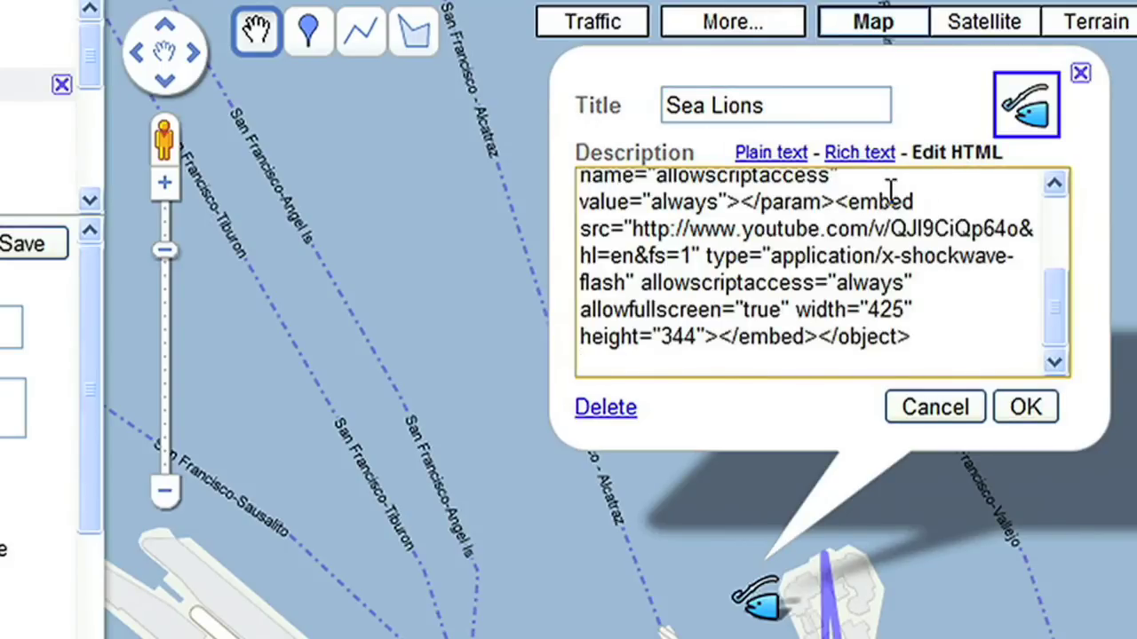
left_click(1025, 407)
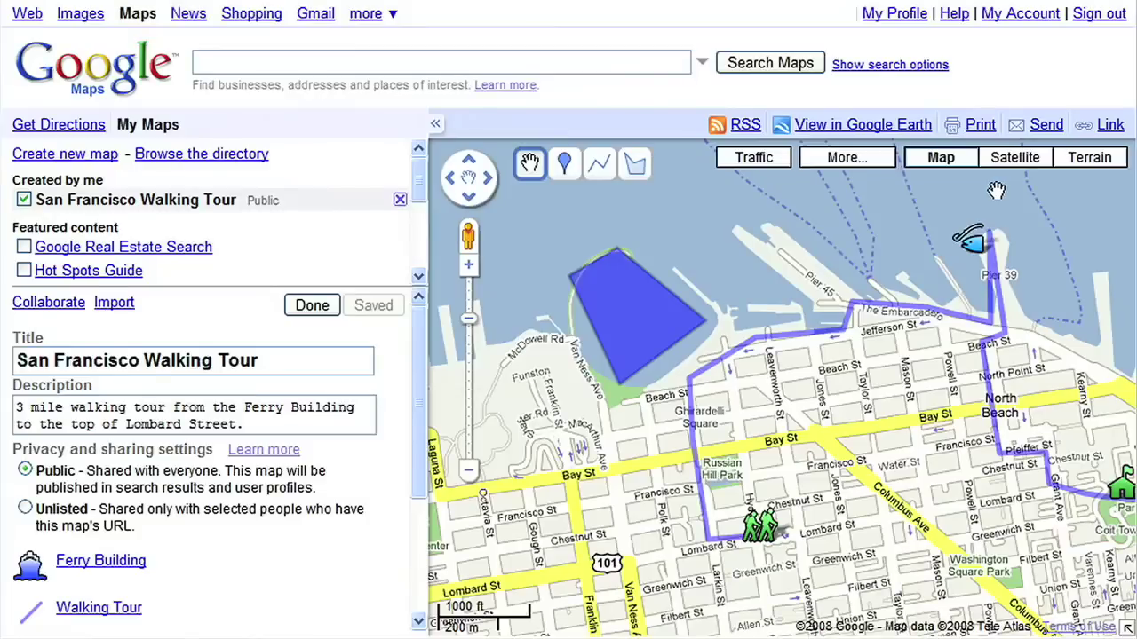
Step: Finish editing the walking tour and open the Top of Lombard Street marker's info window
left_click(311, 306)
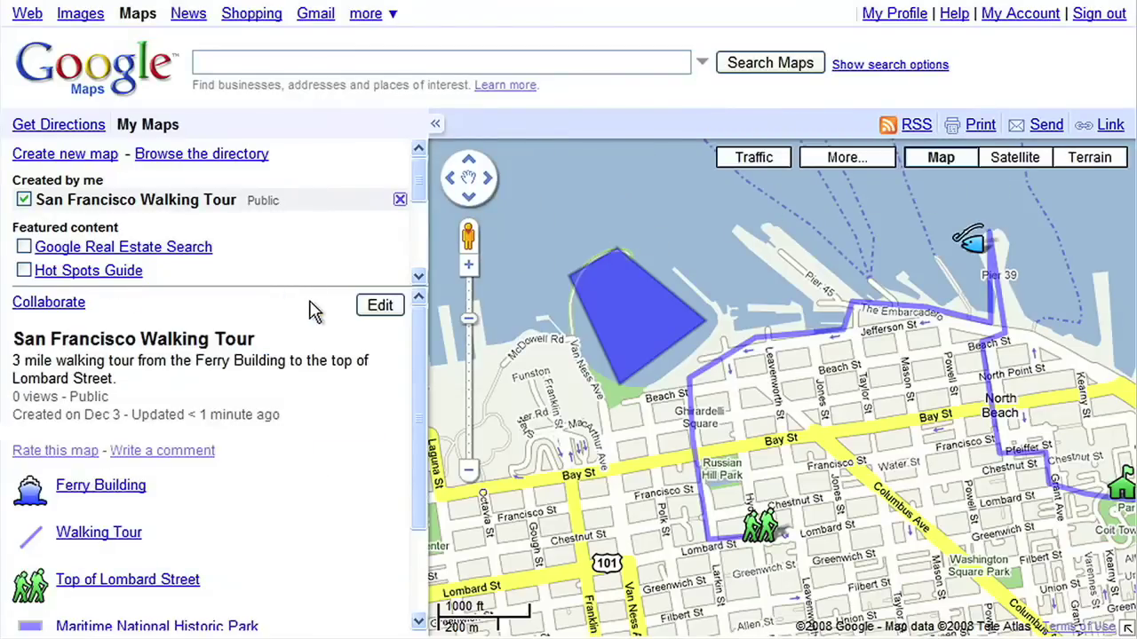
left_click(761, 528)
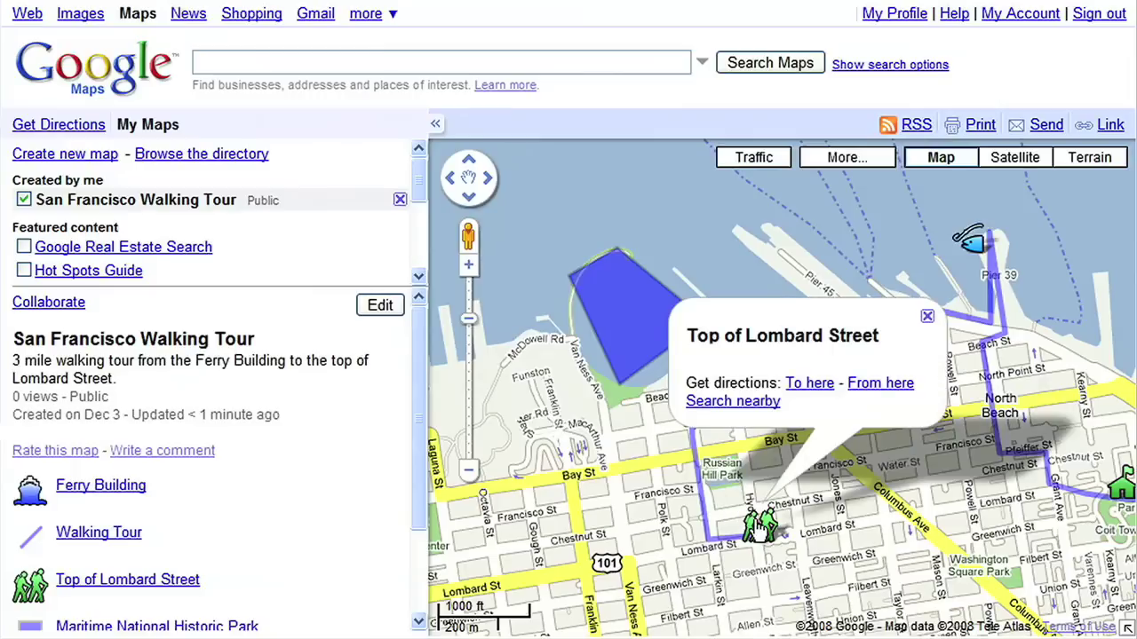
Step: Search for cafes near Top of Lombard Street and save Buena Vista Cafe to the tour map
left_click(748, 405)
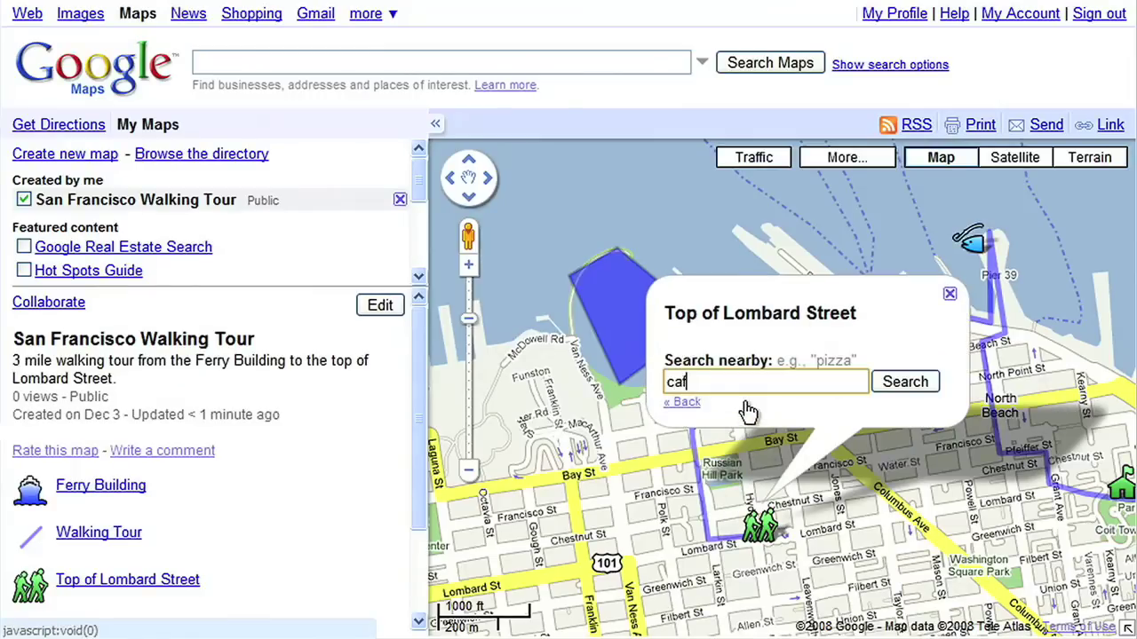
left_click(902, 384)
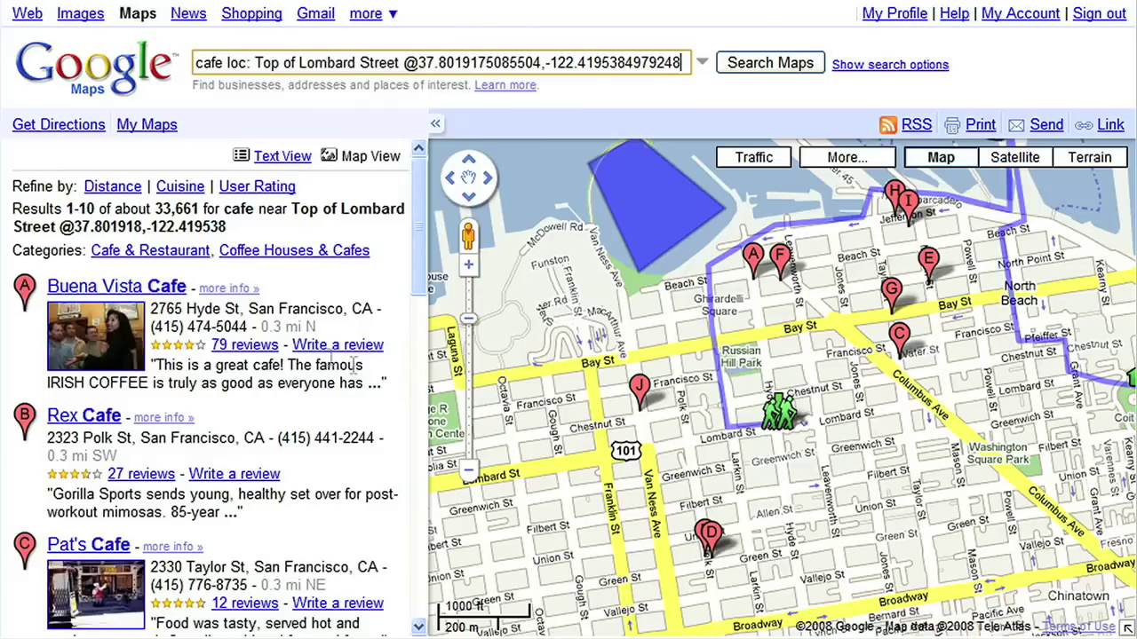
left_click(153, 294)
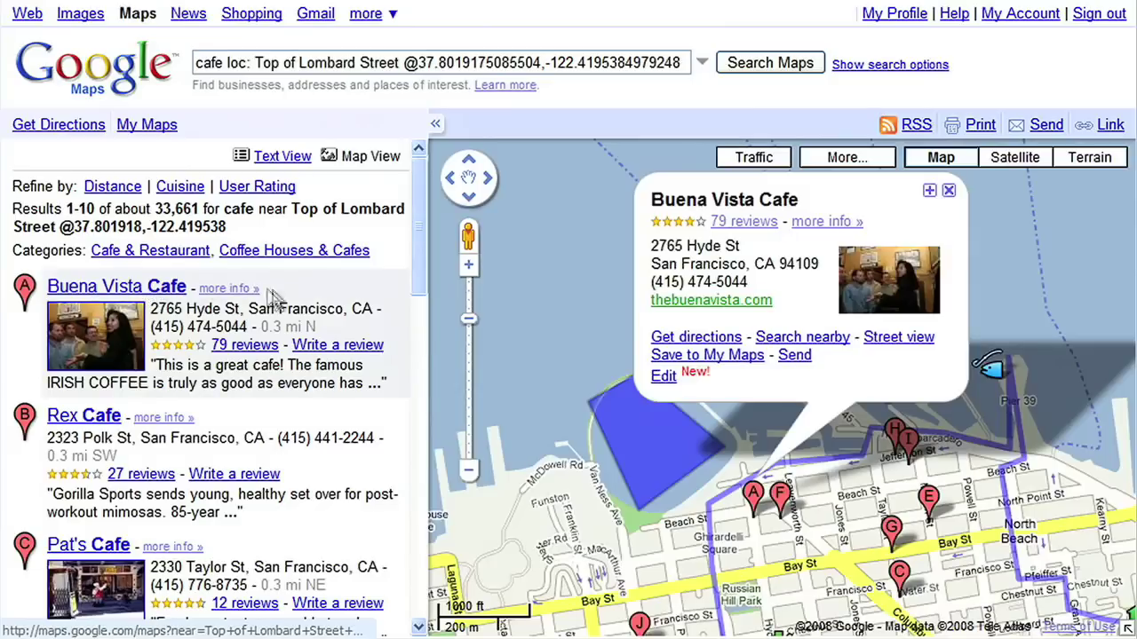
left_click(720, 357)
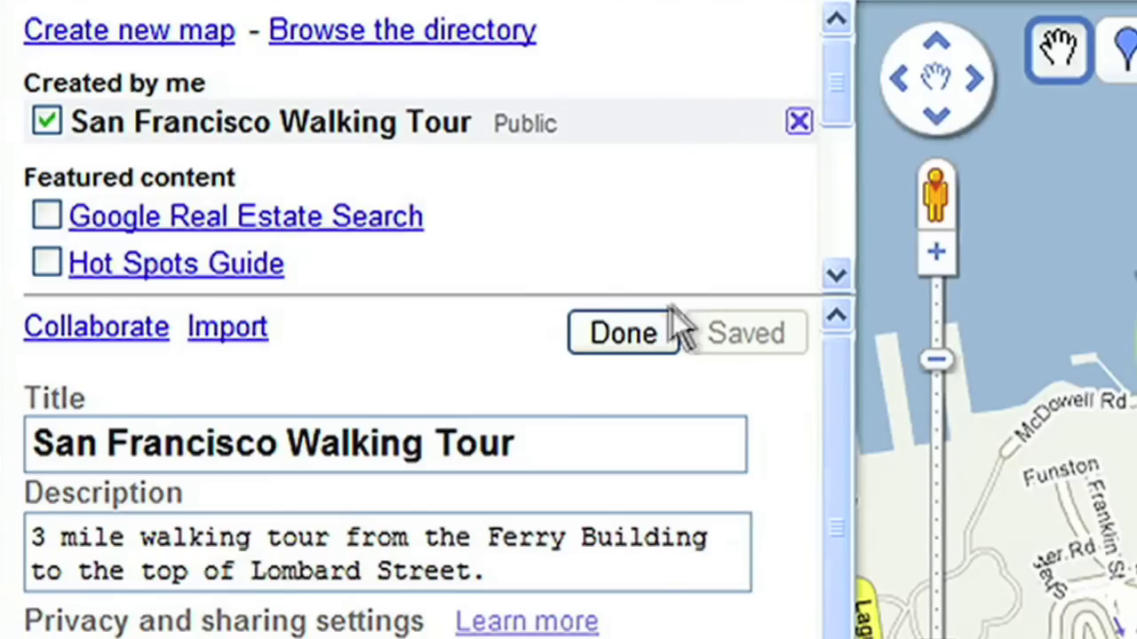